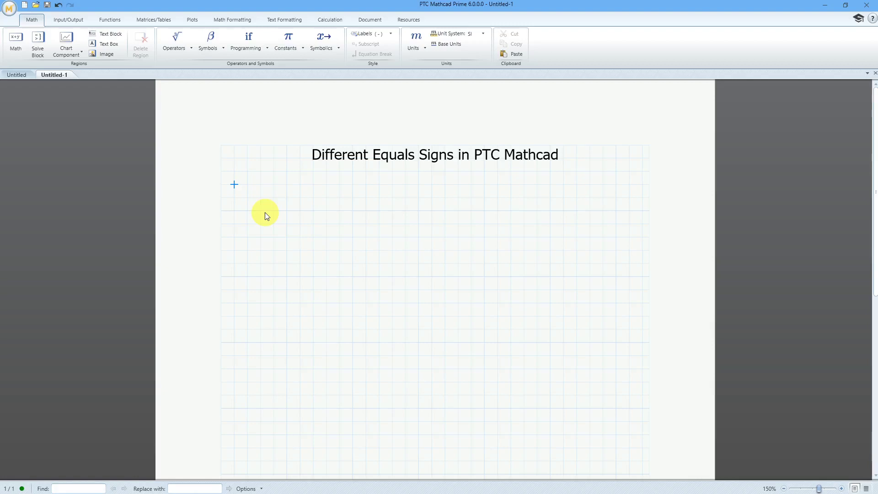
Add a text block reading '1. Evaluation Operator' below the worksheet title.
{"action": "left_click", "coordinate": [111, 34]}
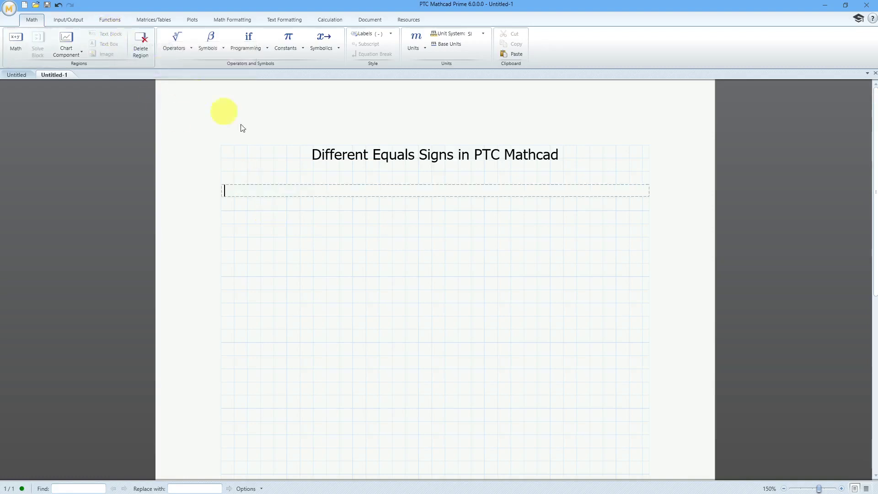
{"action": "type", "text": "1. "}
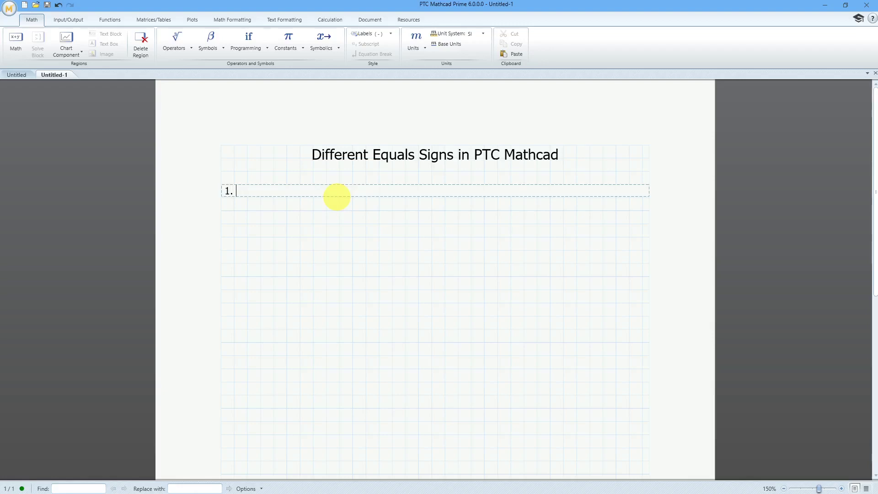
{"action": "type", "text": "Evaluation Oper"}
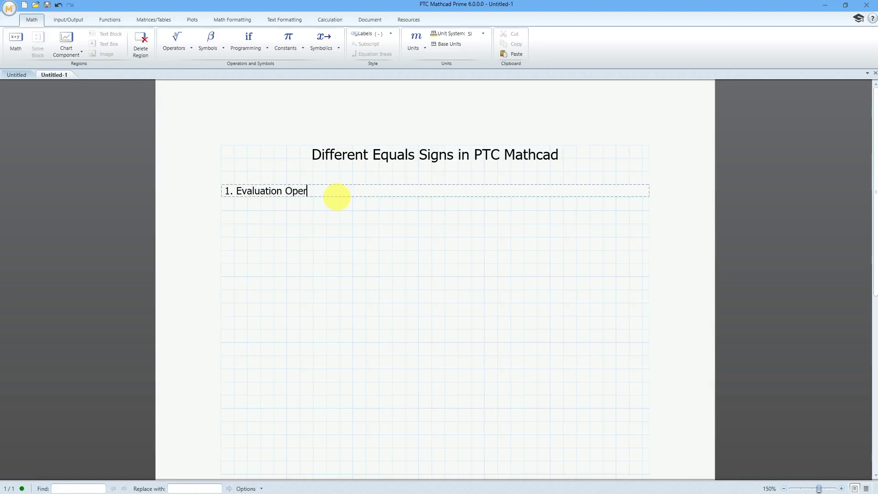
{"action": "type", "text": "ator"}
Evaluate 24^4 and show the result 331776 in Decimal format.
{"action": "left_click", "coordinate": [287, 223]}
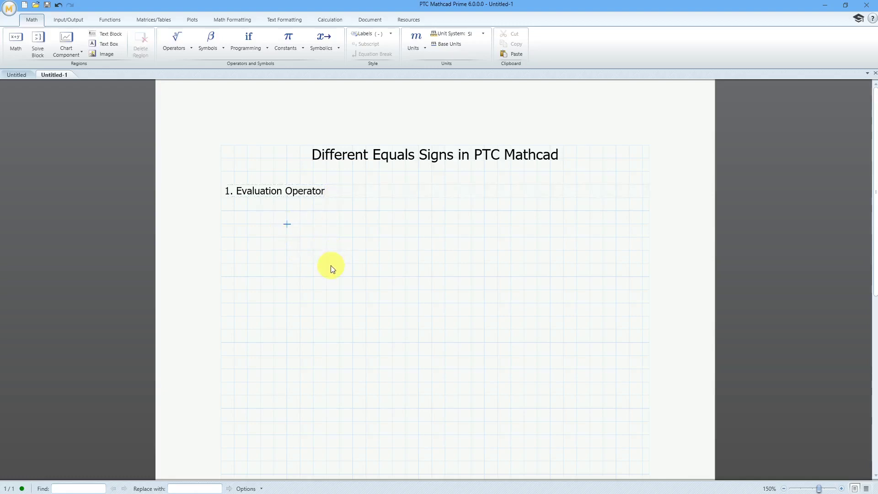
{"action": "type", "text": "24^"}
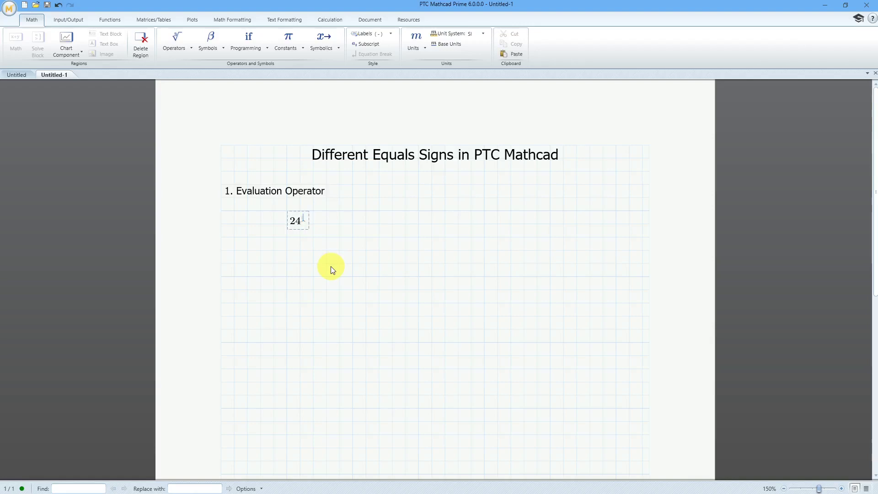
{"action": "type", "text": "4= 3.318·10^5"}
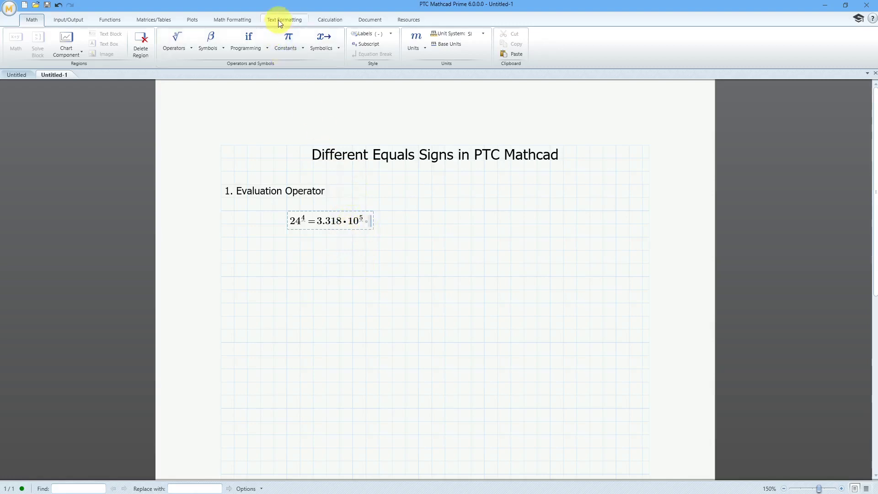
{"action": "left_click", "coordinate": [239, 21]}
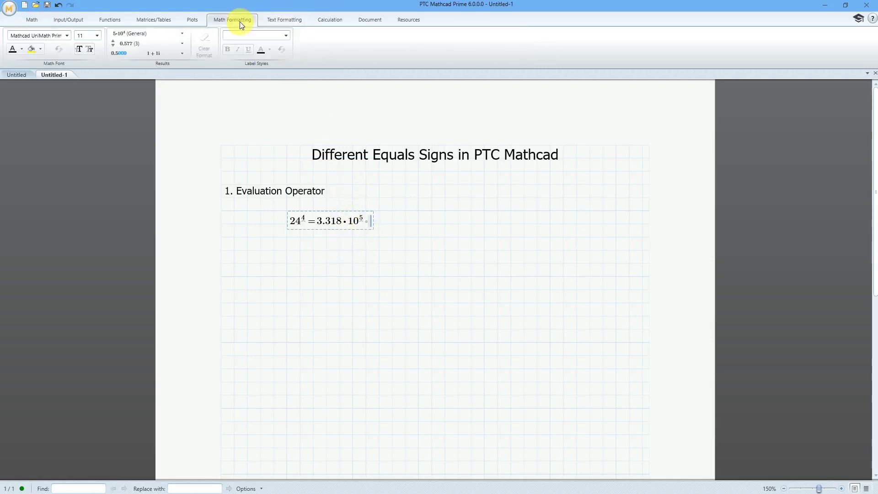
{"action": "left_click", "coordinate": [185, 35]}
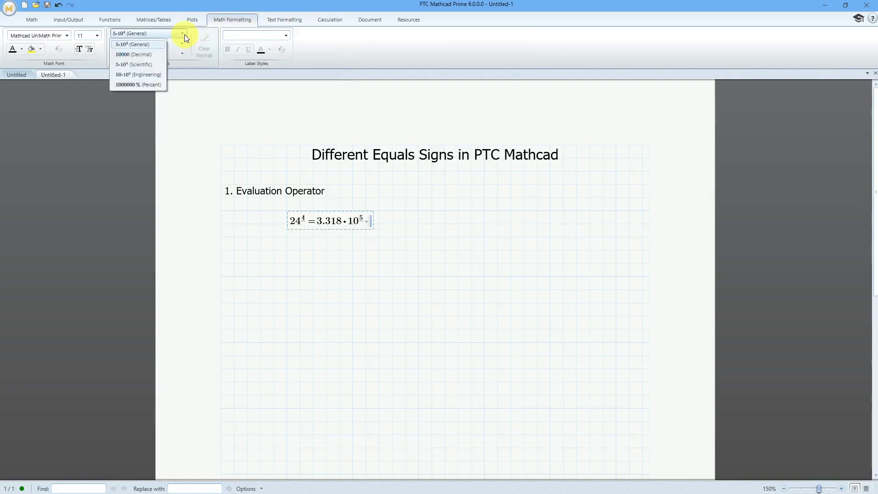
{"action": "left_click", "coordinate": [151, 55]}
{"action": "left_click", "coordinate": [353, 250]}
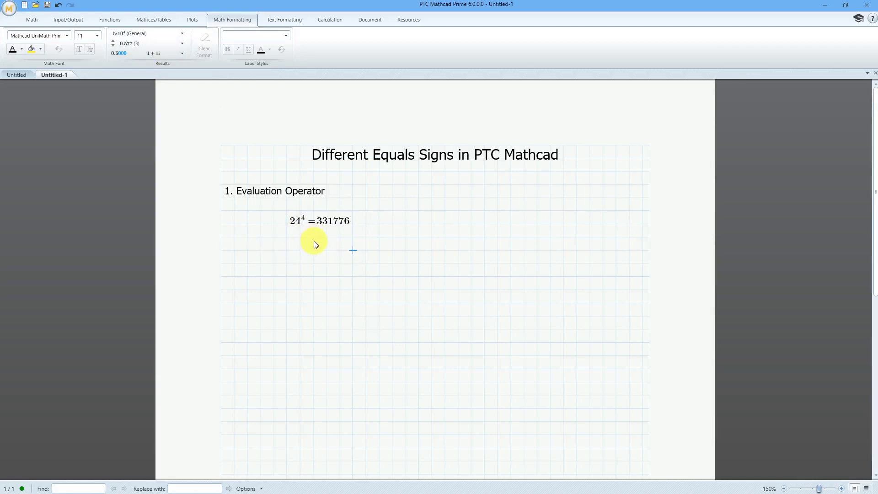
Enter c = (2.998·10⁸) m/s and evaluate 2·π = 6.28318531 to 8 decimal places.
{"action": "left_click", "coordinate": [287, 251]}
{"action": "type", "text": "c=(2.998*10^8)*m/s"}
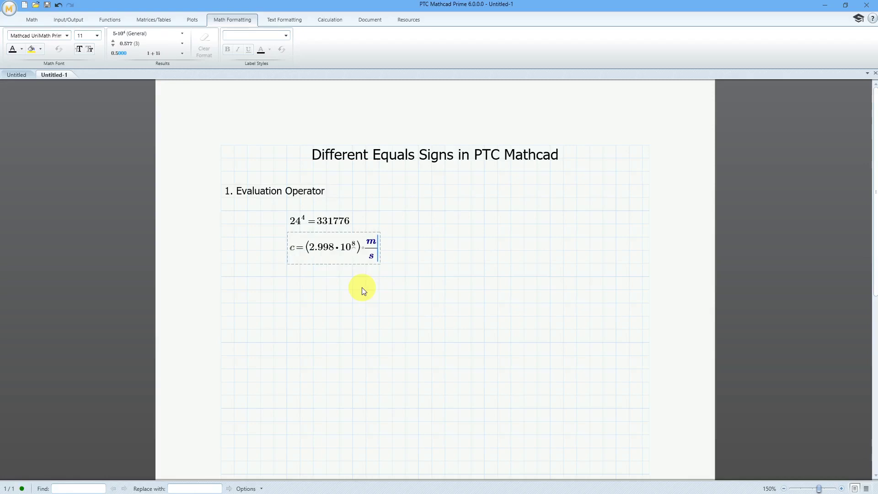
{"action": "left_click", "coordinate": [288, 290]}
{"action": "type", "text": "2"}
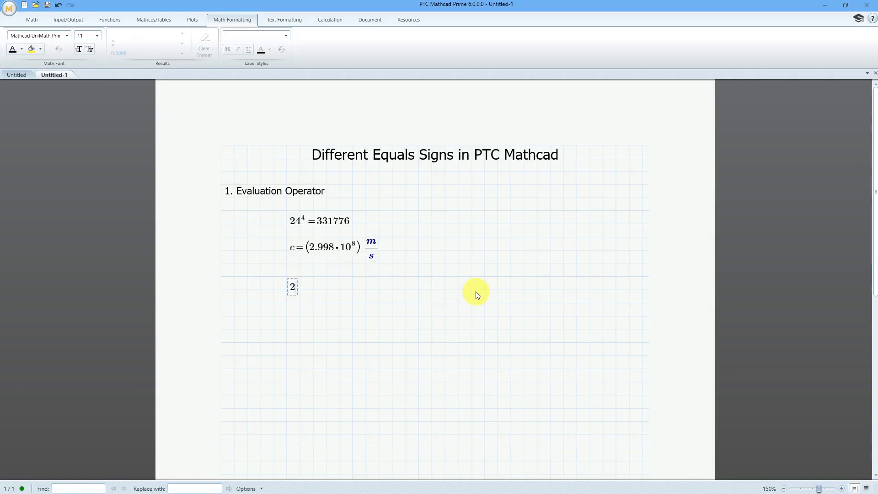
{"action": "type", "text": "*"}
{"action": "type", "text": "p"}
{"action": "key", "text": "ctrl+g"}
{"action": "type", "text": "=6.283"}
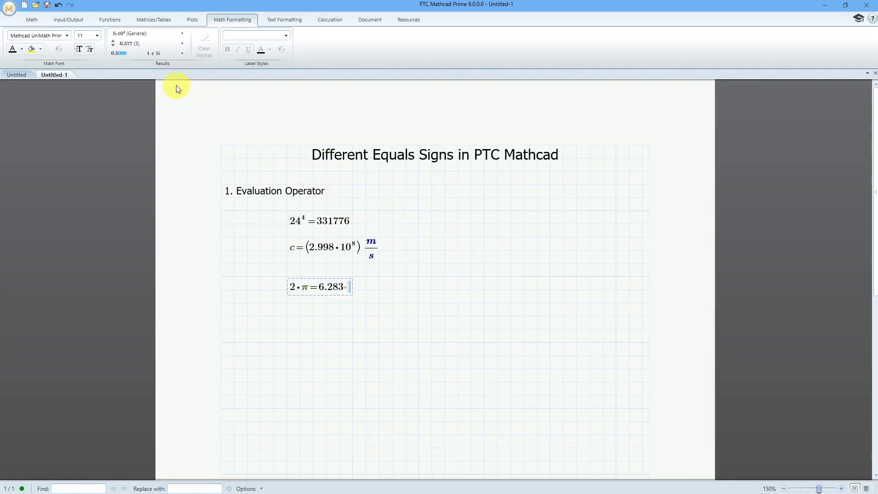
{"action": "left_click", "coordinate": [182, 44]}
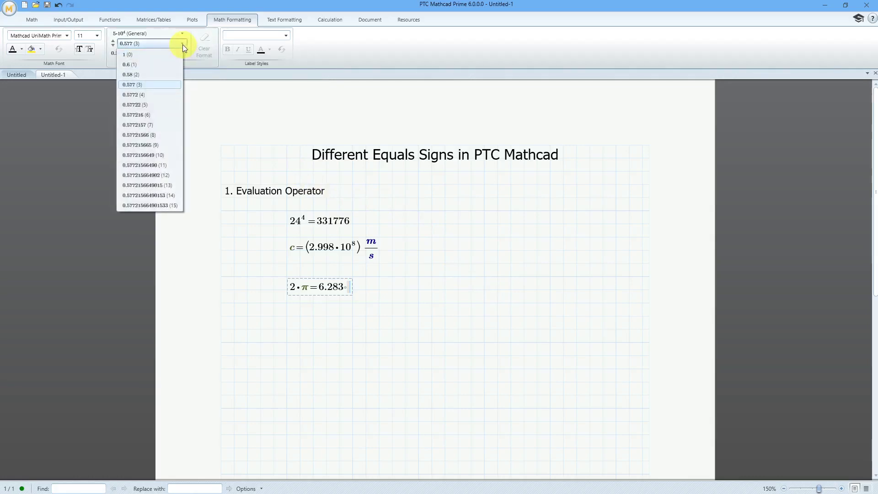
{"action": "left_click", "coordinate": [146, 135]}
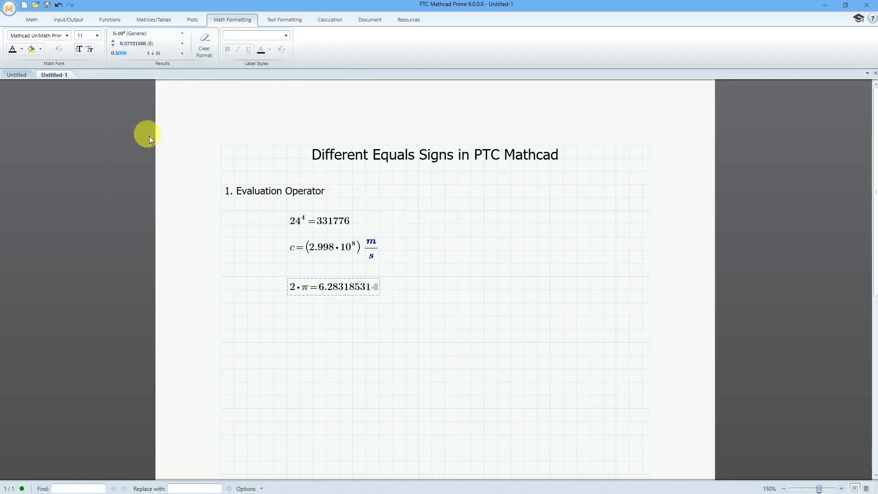
{"action": "left_click", "coordinate": [392, 303]}
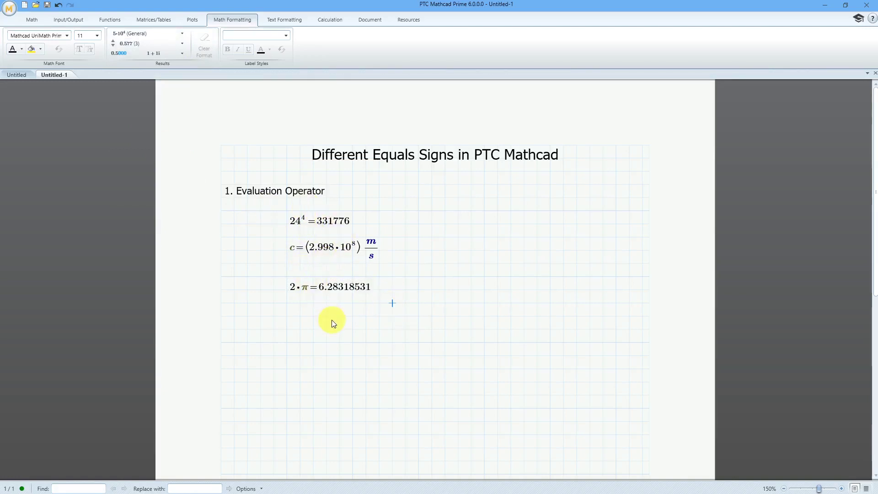
Insert the heading '2. Definition Operator' as a text block below the 2·π result.
{"action": "left_click", "coordinate": [223, 330]}
{"action": "left_click", "coordinate": [30, 20]}
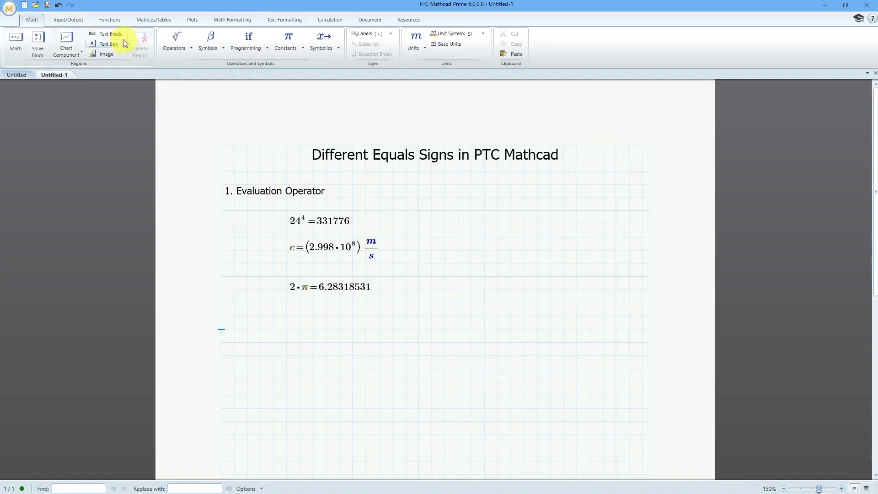
{"action": "left_click", "coordinate": [118, 34]}
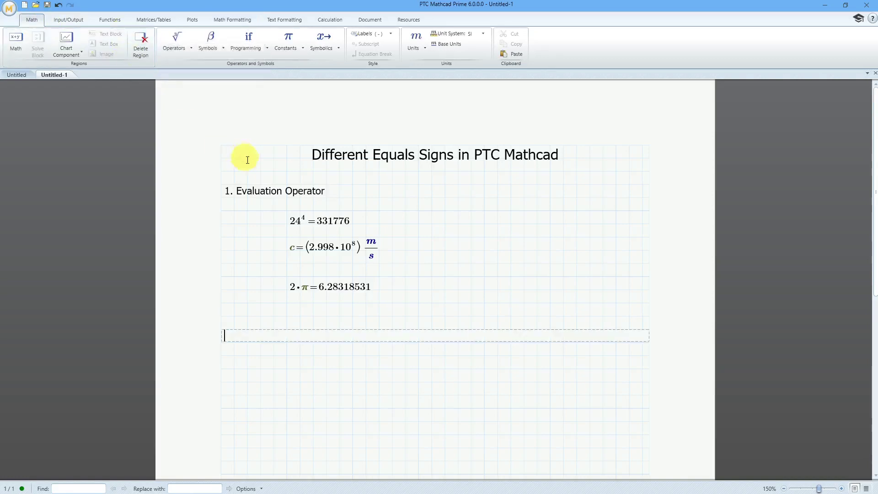
{"action": "type", "text": "2. Definition Operator"}
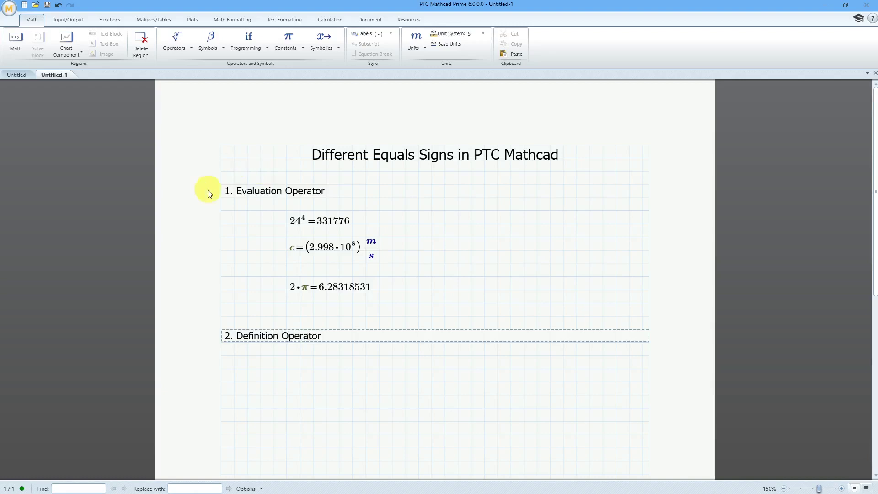
{"action": "left_click", "coordinate": [288, 370]}
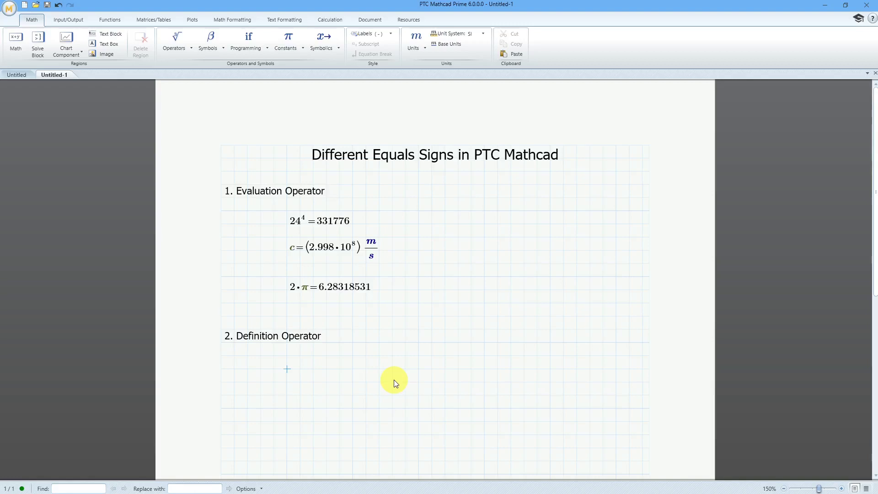
Define G := 6.67430·10⁻¹¹ m³/(kg·s²) under the second heading.
{"action": "type", "text": "G:="}
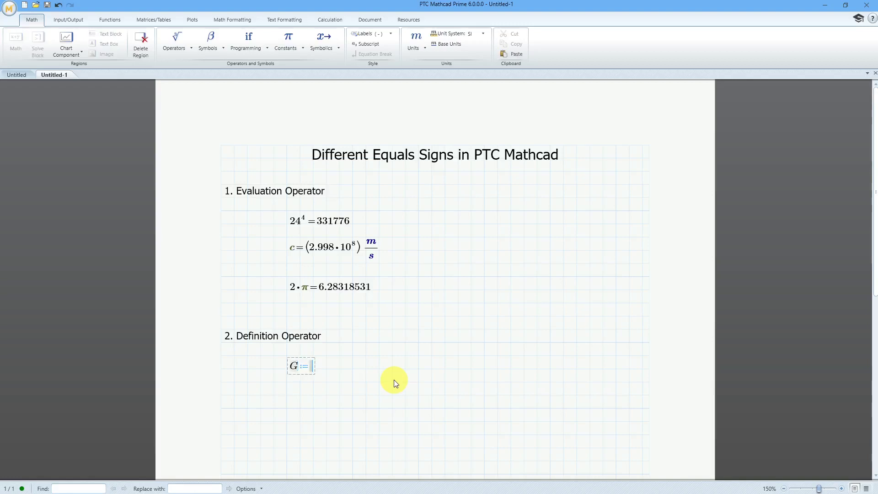
{"action": "type", "text": "6."}
{"action": "type", "text": "674"}
{"action": "type", "text": "30"}
{"action": "type", "text": "*"}
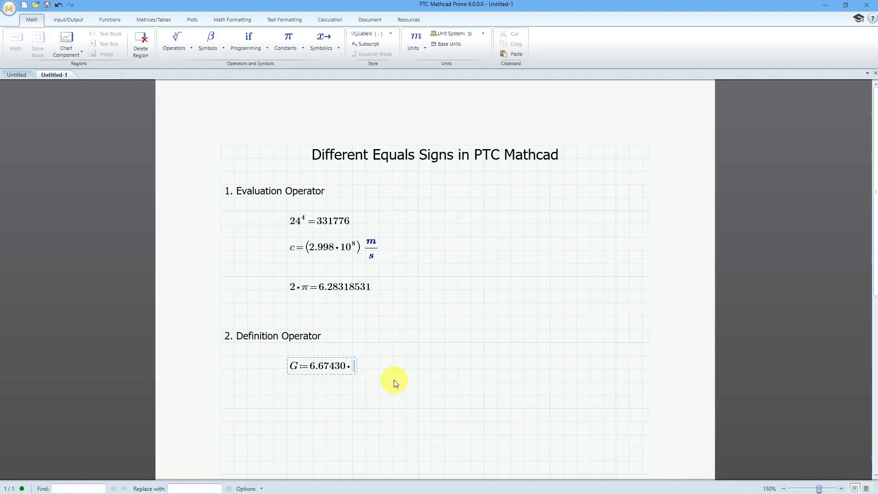
{"action": "type", "text": "10^-11"}
{"action": "key", "text": "space"}
{"action": "type", "text": "*"}
{"action": "type", "text": "m"}
{"action": "type", "text": "^"}
{"action": "type", "text": "3"}
{"action": "key", "text": "shift+Left"}
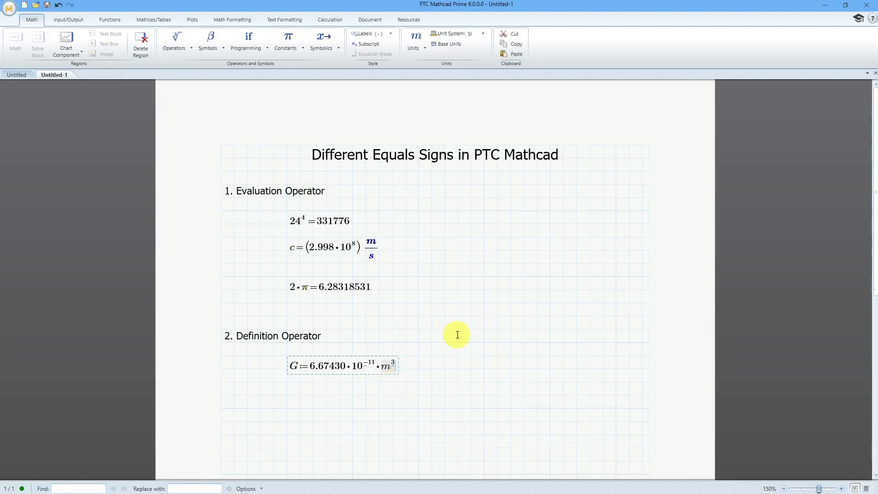
{"action": "type", "text": "/"}
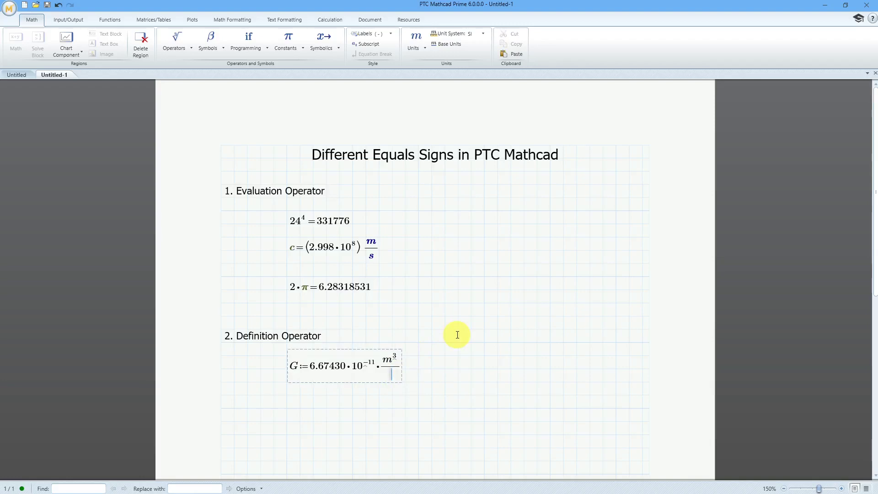
{"action": "type", "text": "kg*"}
{"action": "type", "text": "s"}
{"action": "type", "text": "^"}
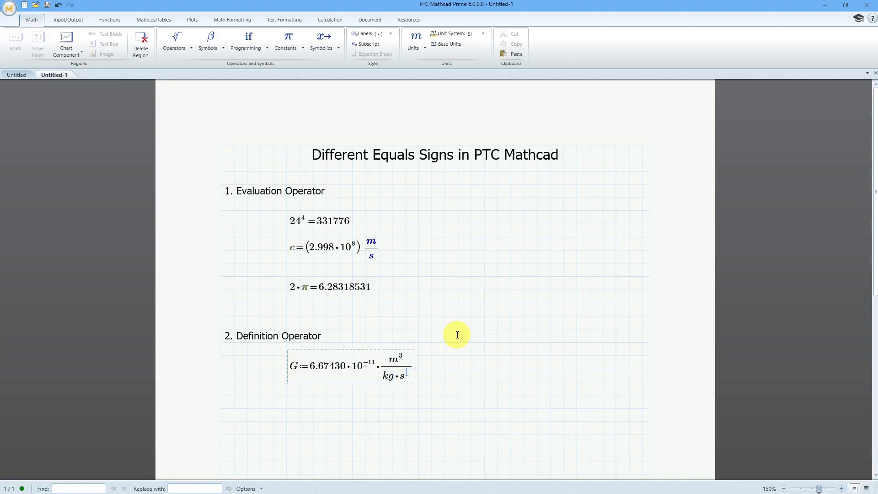
{"action": "type", "text": "2"}
{"action": "left_click", "coordinate": [453, 396]}
Label the G definition with the text 'Gravitational constant' beside it.
{"action": "left_click", "coordinate": [458, 369]}
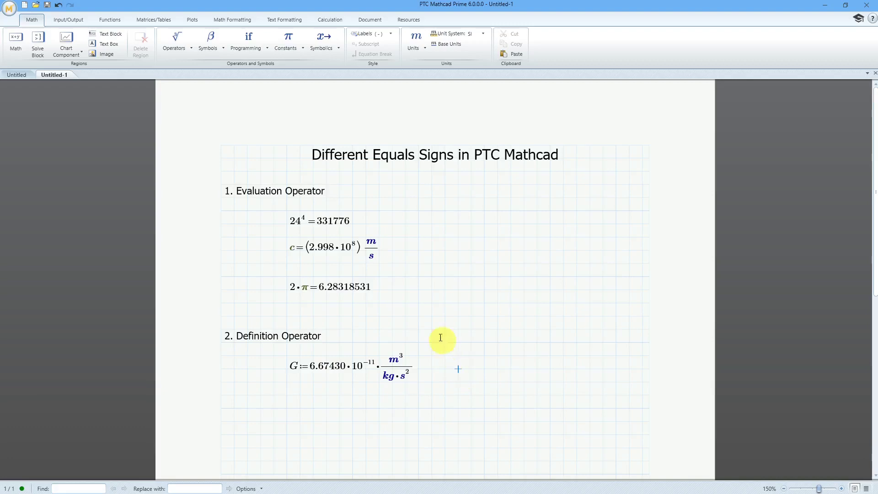
{"action": "left_click", "coordinate": [104, 45]}
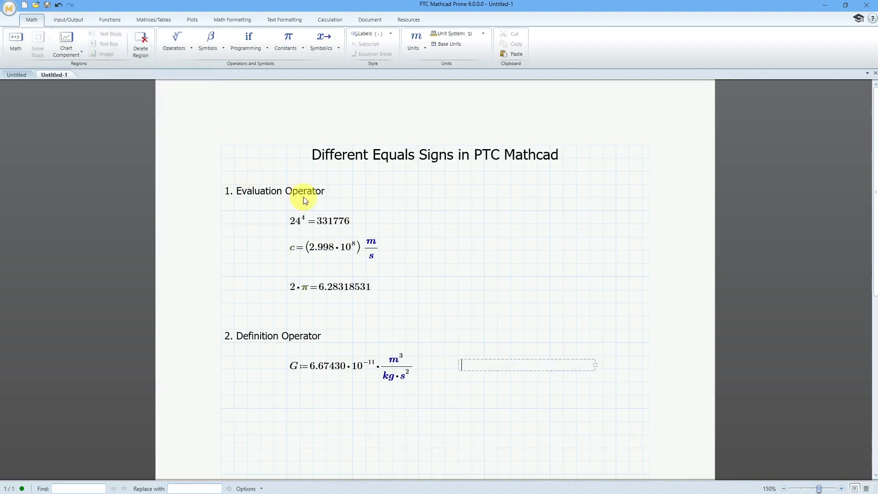
{"action": "type", "text": "Gravitational constant"}
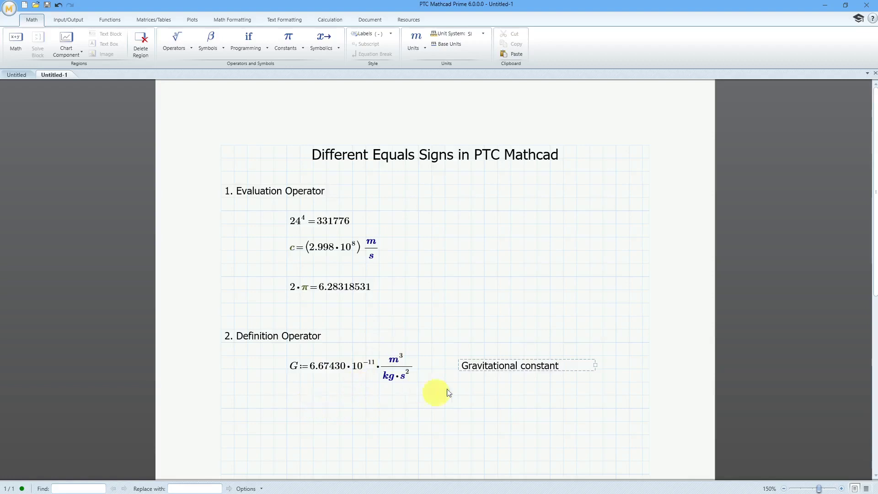
{"action": "left_click", "coordinate": [516, 408]}
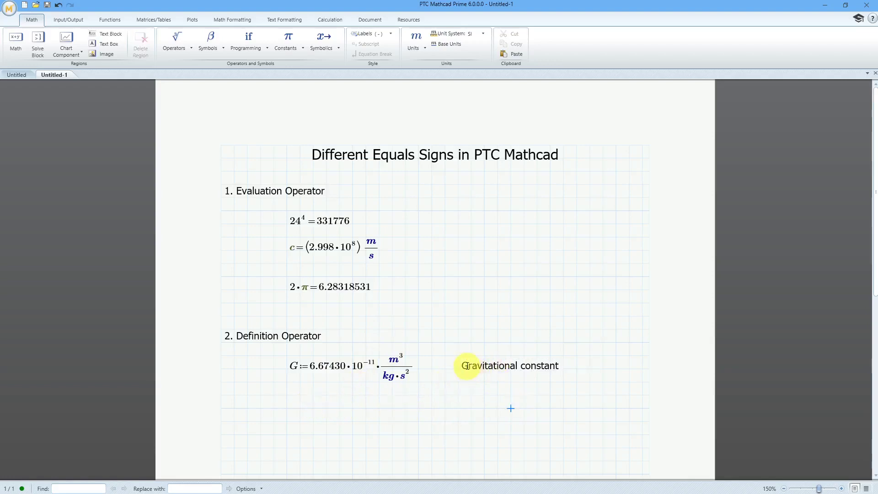
Start a new definition named radius_moon, with 'moon' as a subscript, below mass_moon.
{"action": "scroll", "coordinate": [466, 368], "scroll_direction": "down", "scroll_amount": 1}
{"action": "scroll", "coordinate": [464, 363], "scroll_direction": "down", "scroll_amount": 1}
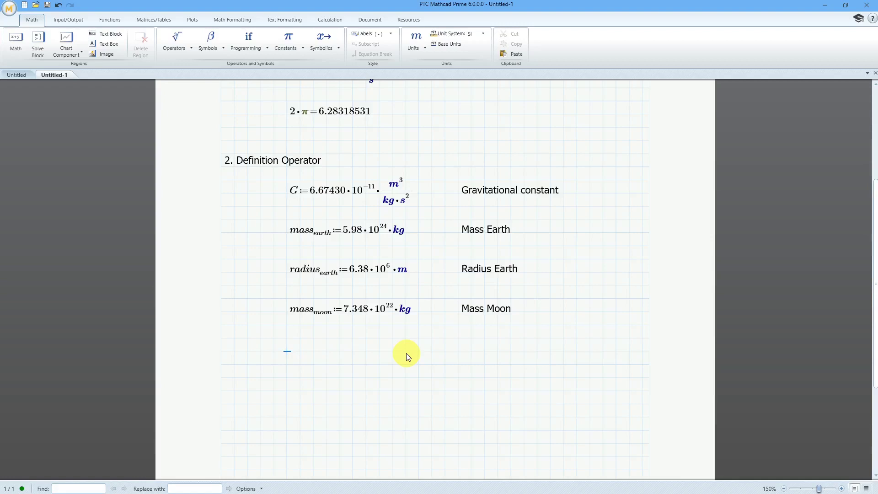
{"action": "type", "text": "radius"}
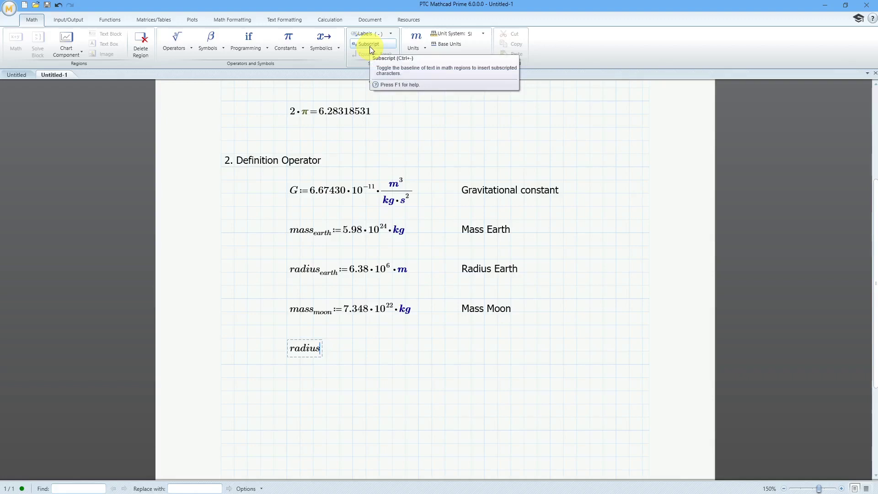
{"action": "key", "text": "ctrl+minus"}
{"action": "type", "text": "moon"}
Define radius_moon := 1079.4·mi.
{"action": "left_click", "coordinate": [175, 48]}
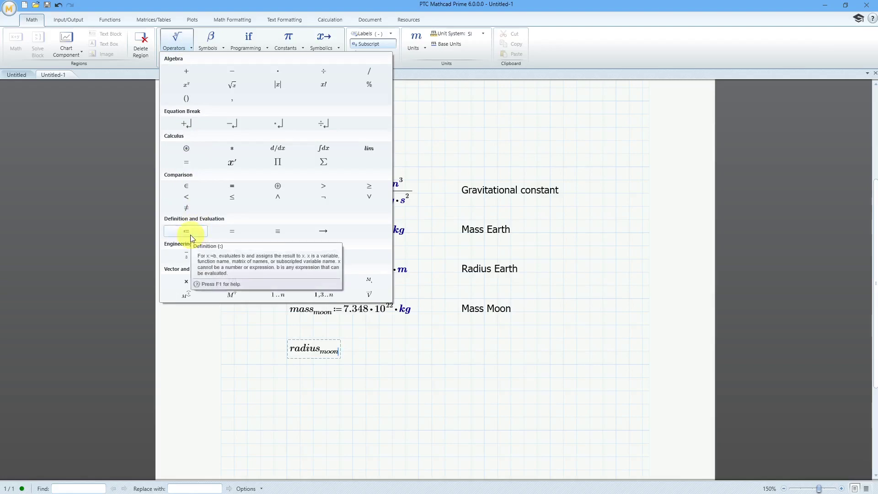
{"action": "left_click", "coordinate": [353, 348]}
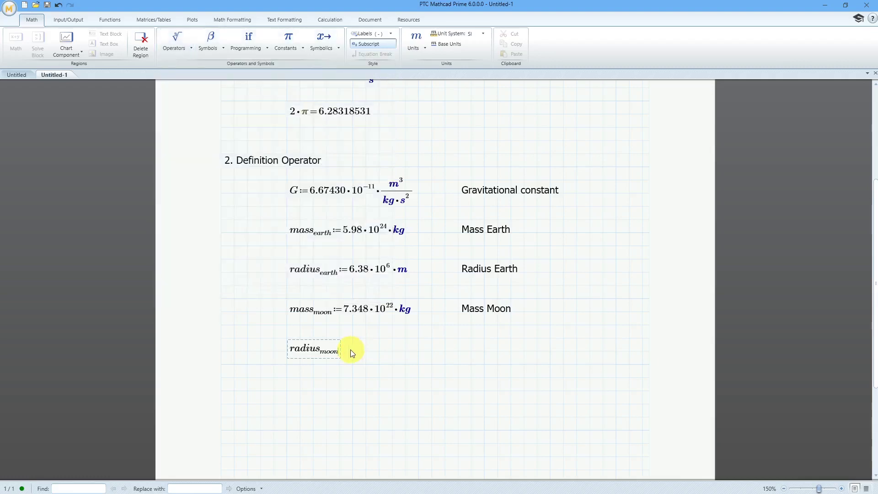
{"action": "type", "text": ":="}
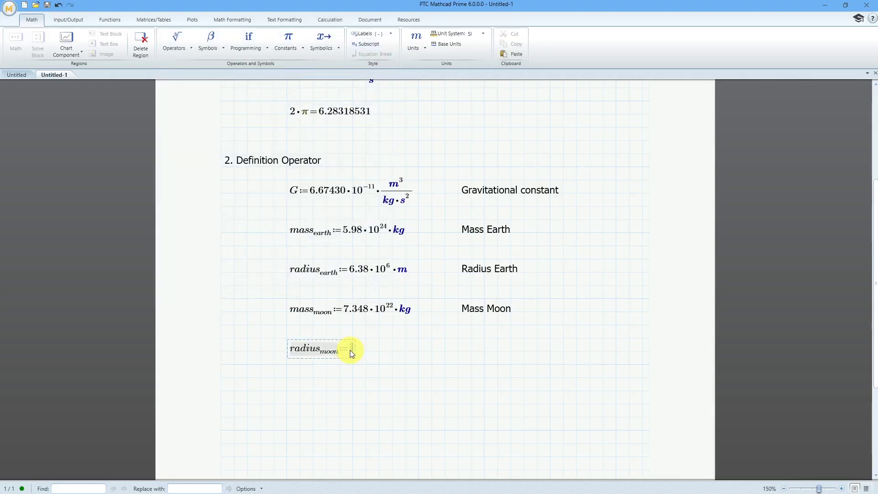
{"action": "type", "text": "10"}
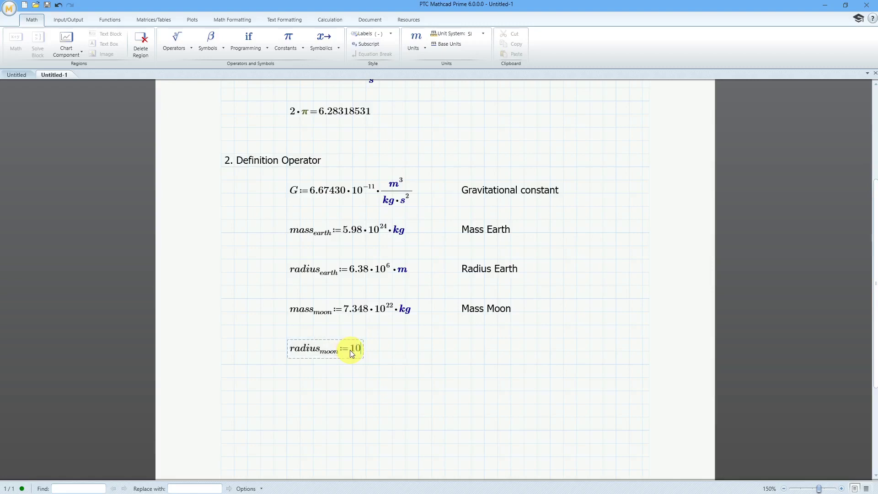
{"action": "type", "text": "79.4*"}
{"action": "type", "text": "mi"}
{"action": "left_click", "coordinate": [457, 350]}
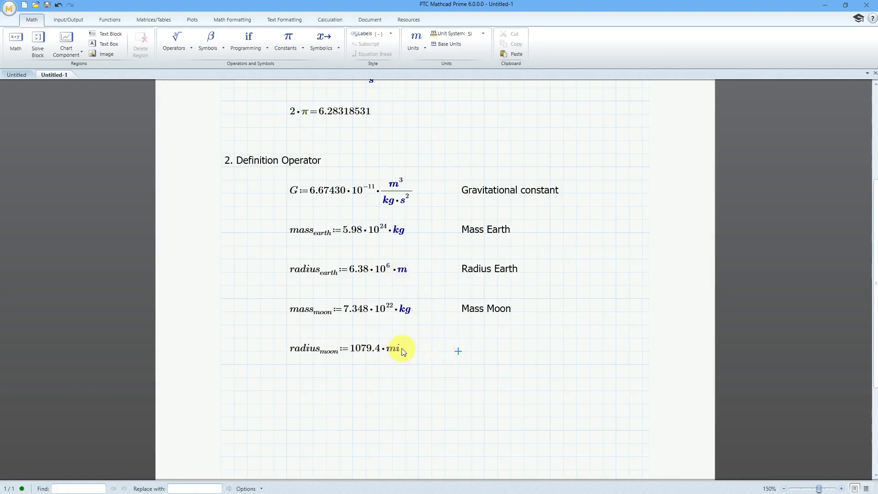
Label the radius_moon definition with the text 'Radius Moon'.
{"action": "left_click", "coordinate": [111, 44]}
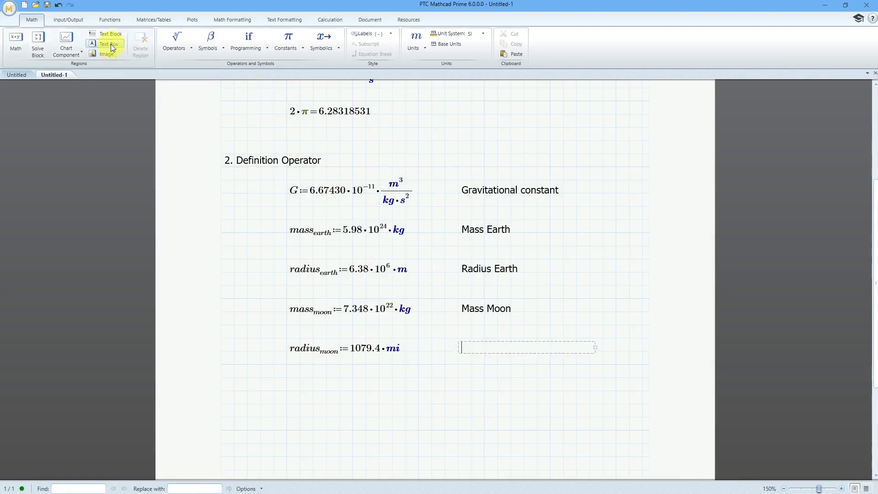
{"action": "type", "text": "Rad"}
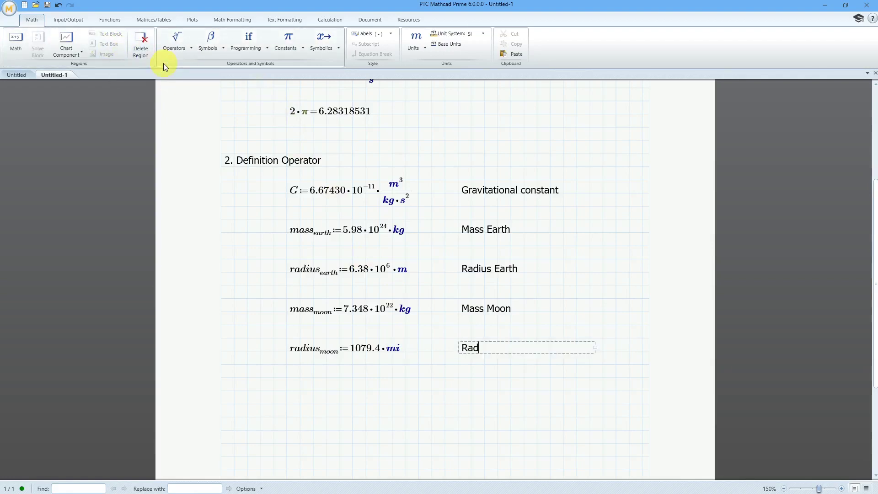
{"action": "type", "text": "ius Moon"}
{"action": "left_click", "coordinate": [287, 391]}
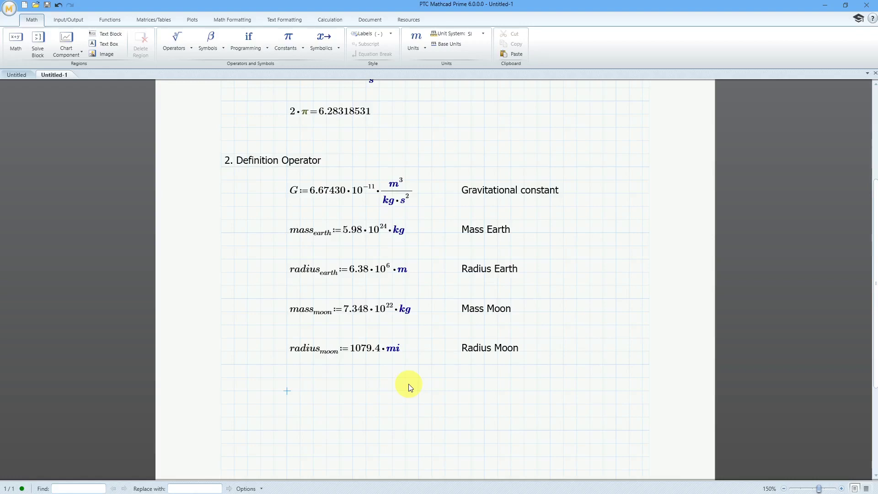
Define V_esc := √(2·G·mass_earth/radius_earth) using the square-root operator.
{"action": "type", "text": "V"}
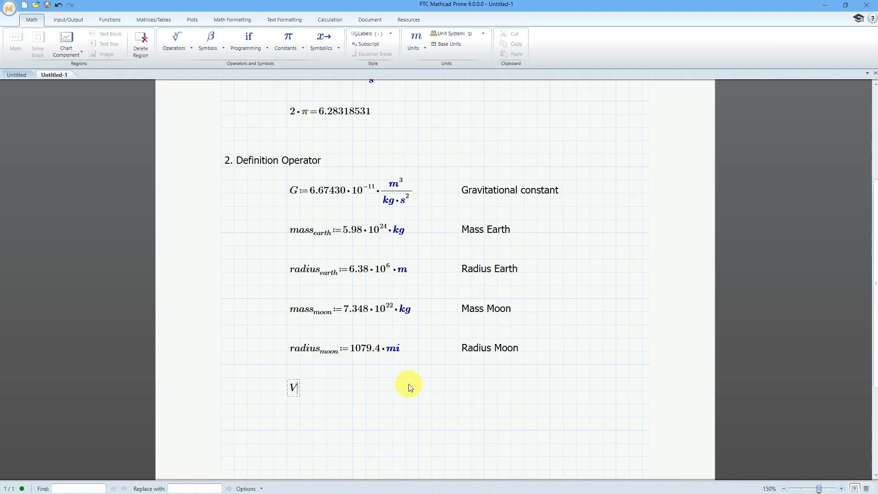
{"action": "type", "text": ".esc"}
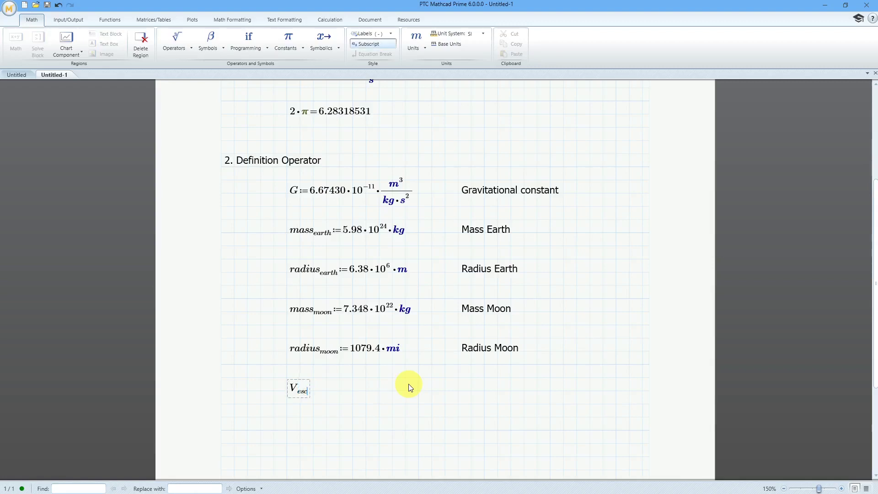
{"action": "type", "text": ":="}
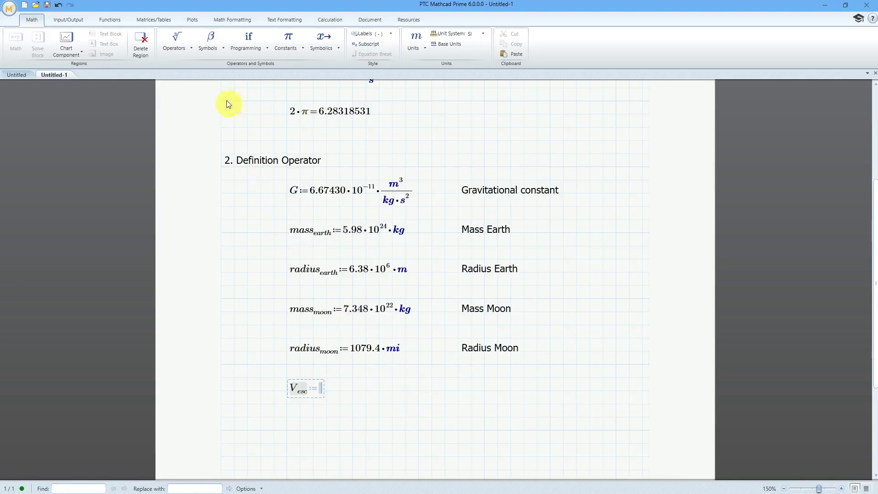
{"action": "left_click", "coordinate": [190, 49]}
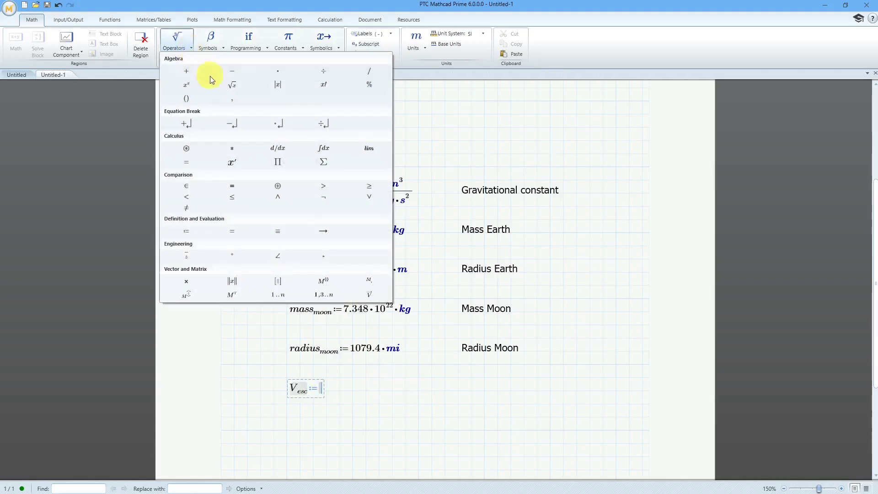
{"action": "left_click", "coordinate": [235, 91]}
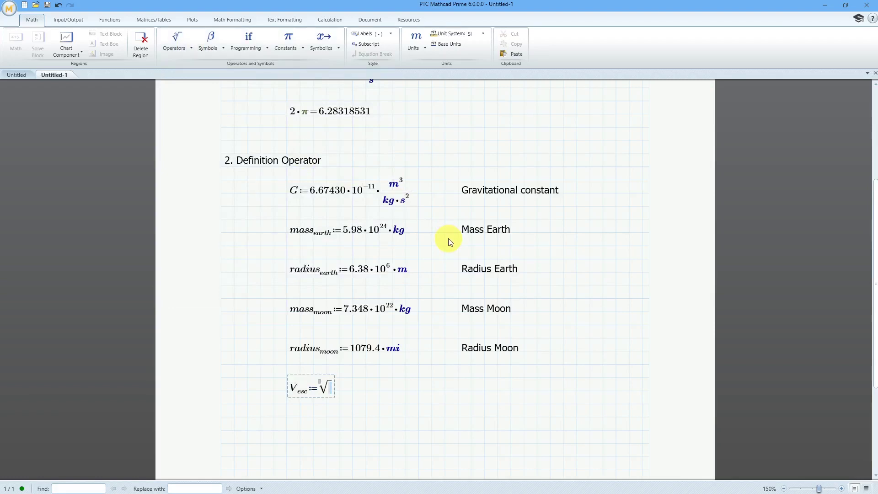
{"action": "type", "text": "2*"}
{"action": "type", "text": "G"}
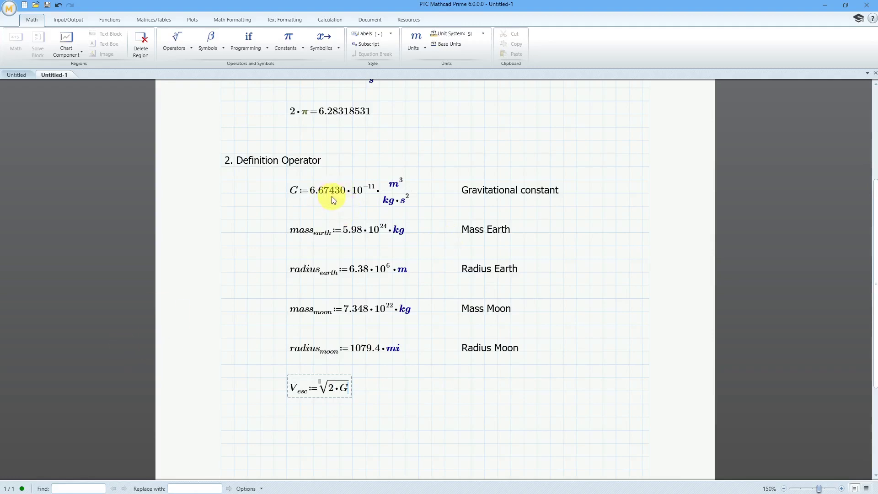
{"action": "type", "text": "*"}
{"action": "type", "text": "mass"}
{"action": "key", "text": "period"}
{"action": "type", "text": "earth"}
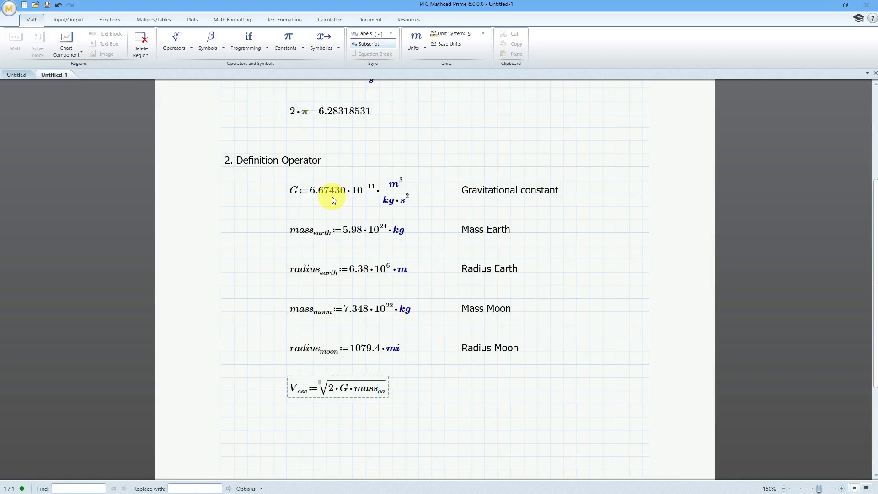
{"action": "key", "text": "space"}
{"action": "key", "text": "space"}
{"action": "key", "text": "space"}
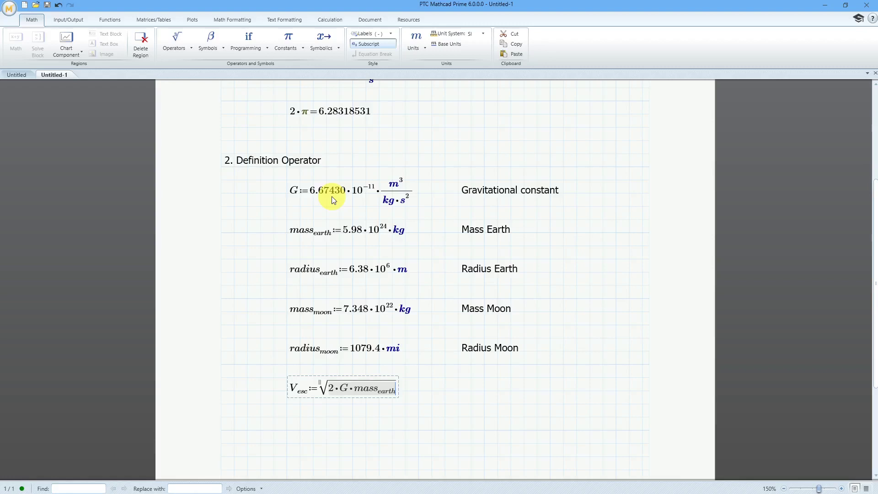
{"action": "type", "text": "/"}
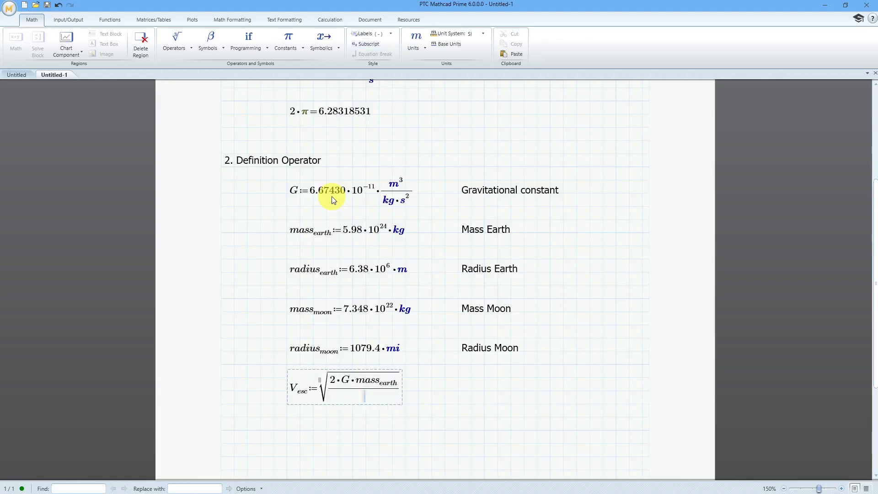
{"action": "type", "text": "radius"}
{"action": "type", "text": "."}
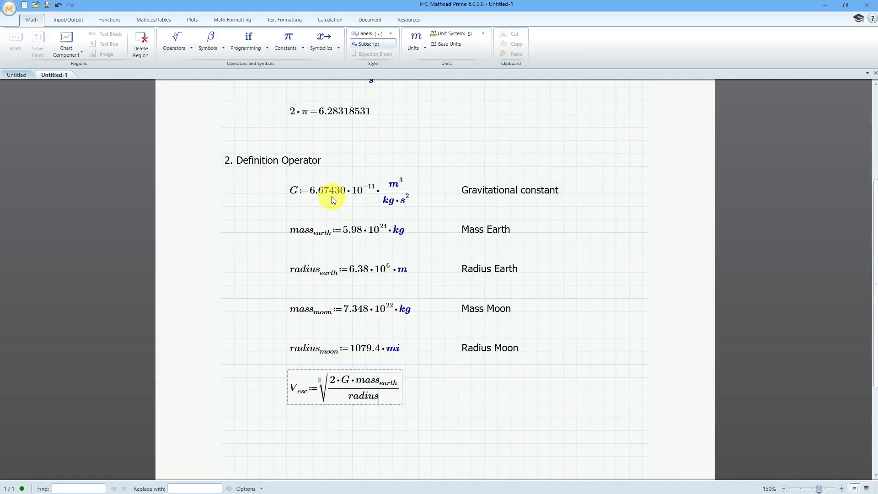
{"action": "type", "text": "earth"}
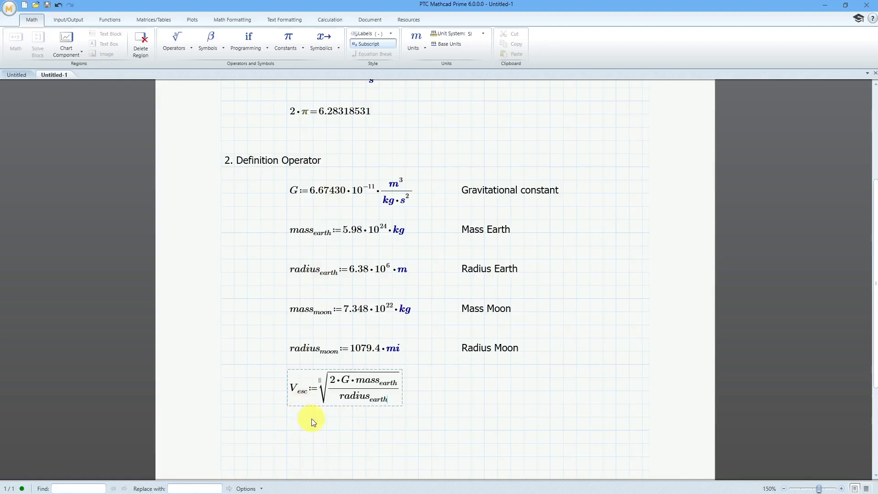
Evaluate V_esc and display the result as 11.186 km/s.
{"action": "type", "text": "=(1.119·10^4)·m/s"}
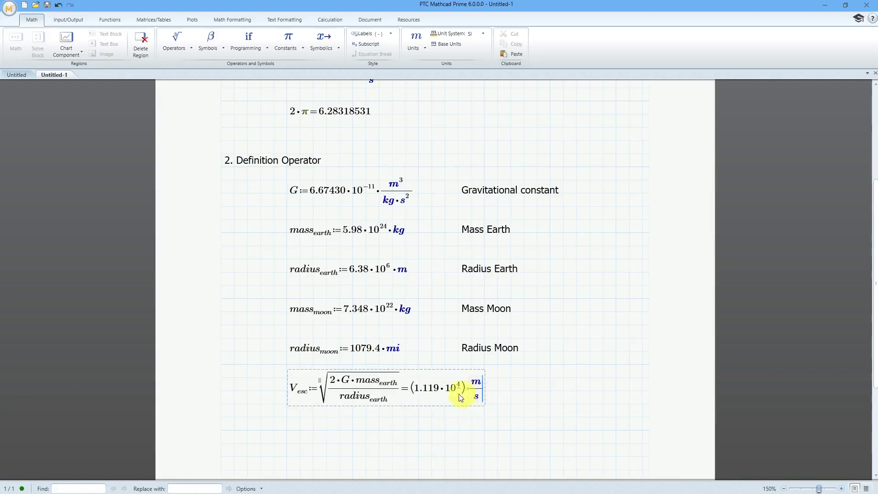
{"action": "left_click", "coordinate": [474, 388]}
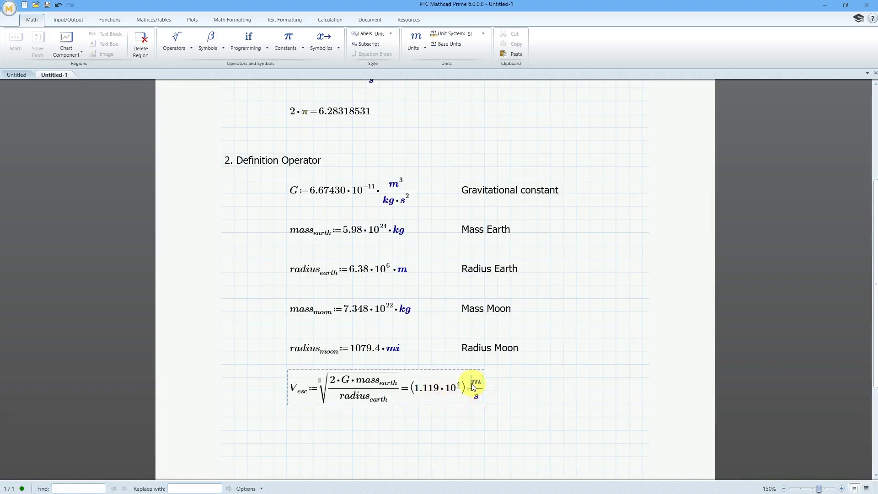
{"action": "type", "text": "k"}
{"action": "left_click", "coordinate": [521, 432]}
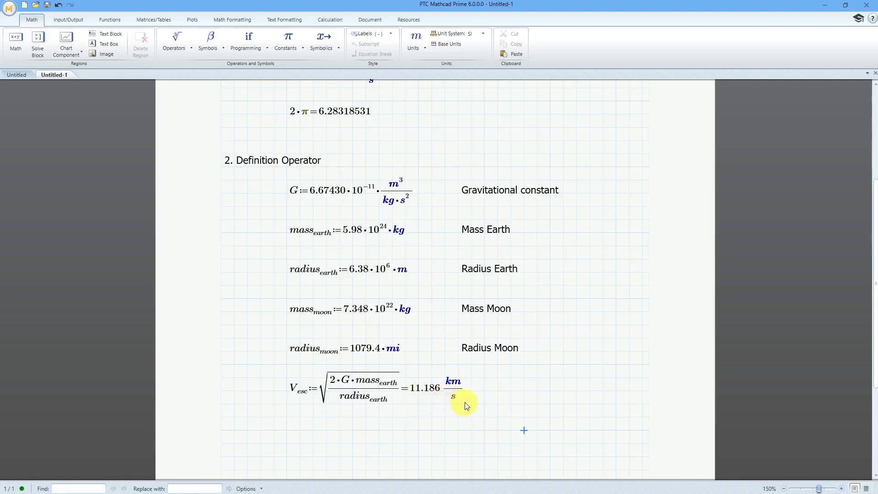
{"action": "scroll", "coordinate": [469, 378], "scroll_direction": "down", "scroll_amount": 2}
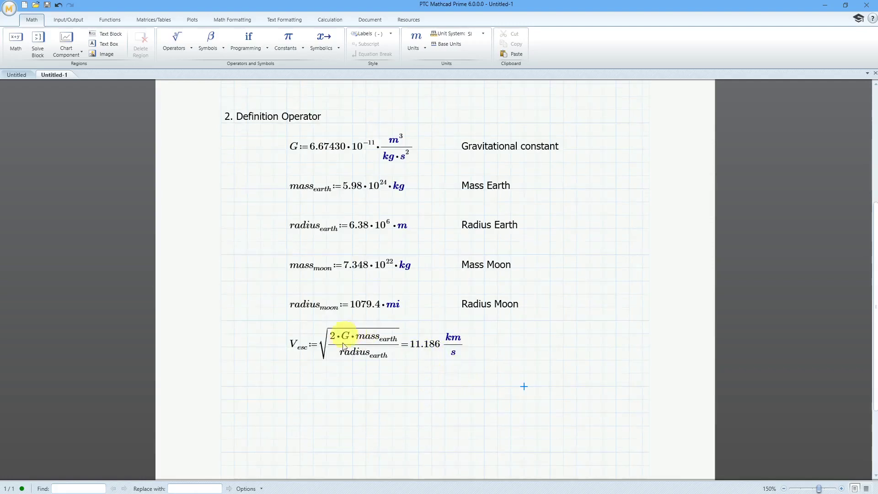
Define the function Velocity_escape(M,R) := √(2·G·M/R) below the V_esc result.
{"action": "left_click", "coordinate": [291, 400]}
{"action": "type", "text": "Ve"}
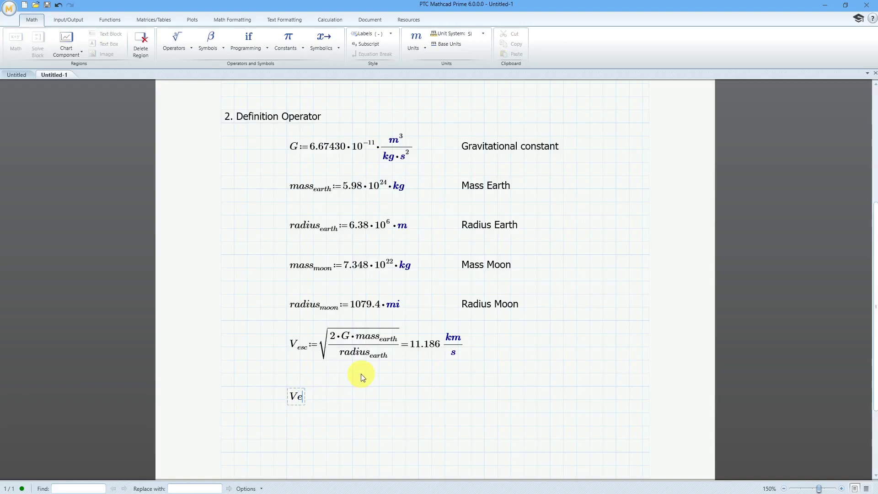
{"action": "type", "text": "locity.escap"}
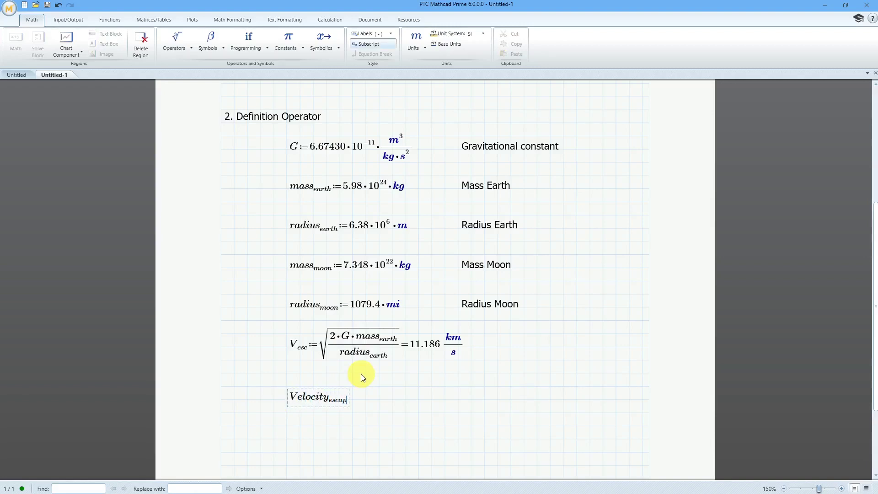
{"action": "type", "text": "e("}
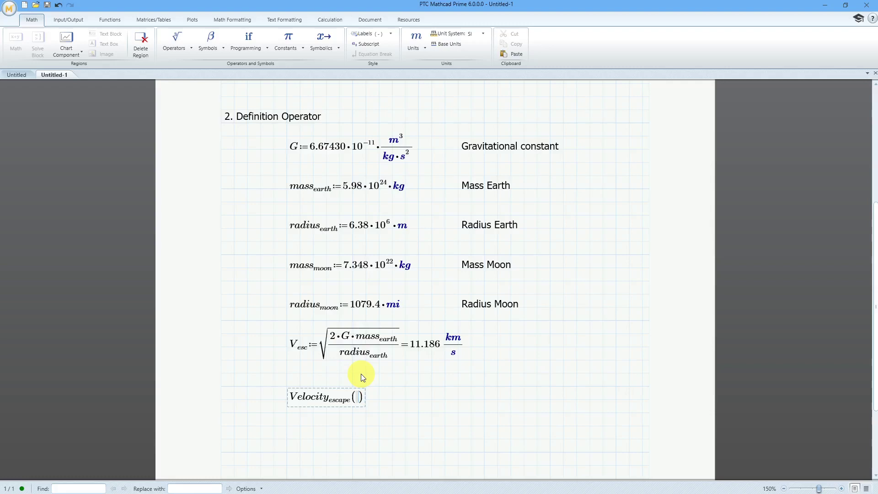
{"action": "type", "text": "M,R"}
{"action": "double_click", "coordinate": [368, 397]}
{"action": "left_click", "coordinate": [368, 400]}
{"action": "type", "text": ":="}
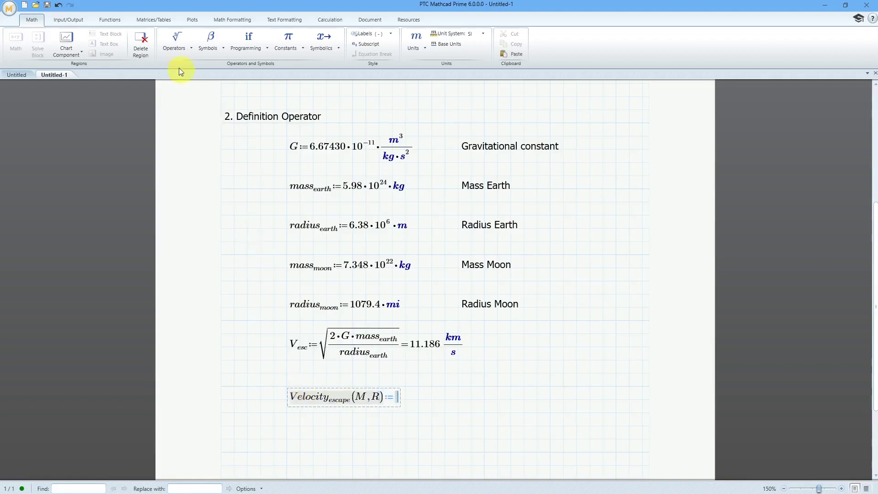
{"action": "left_click", "coordinate": [174, 50]}
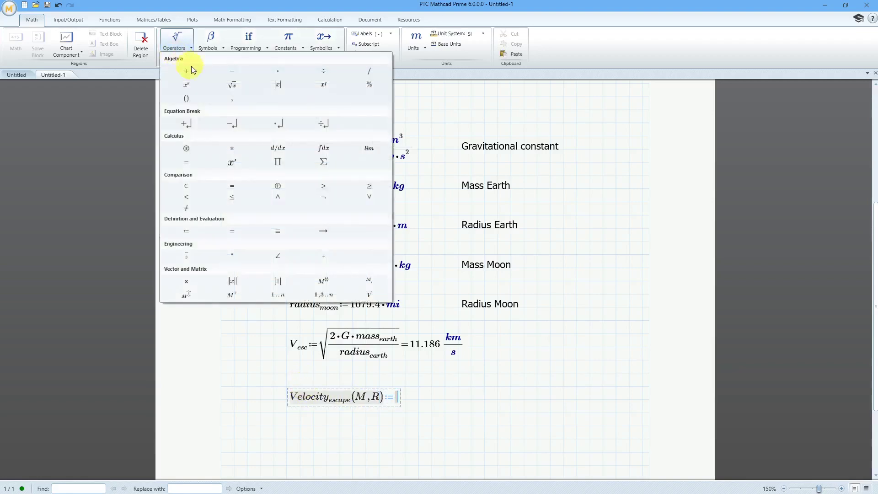
{"action": "left_click", "coordinate": [232, 85]}
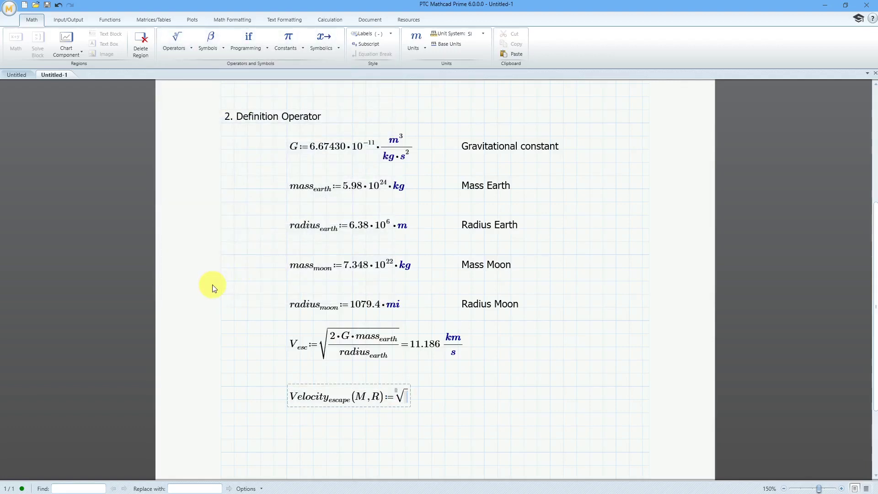
{"action": "type", "text": "2"}
{"action": "type", "text": "*"}
{"action": "type", "text": "G"}
{"action": "type", "text": "*"}
{"action": "type", "text": "M"}
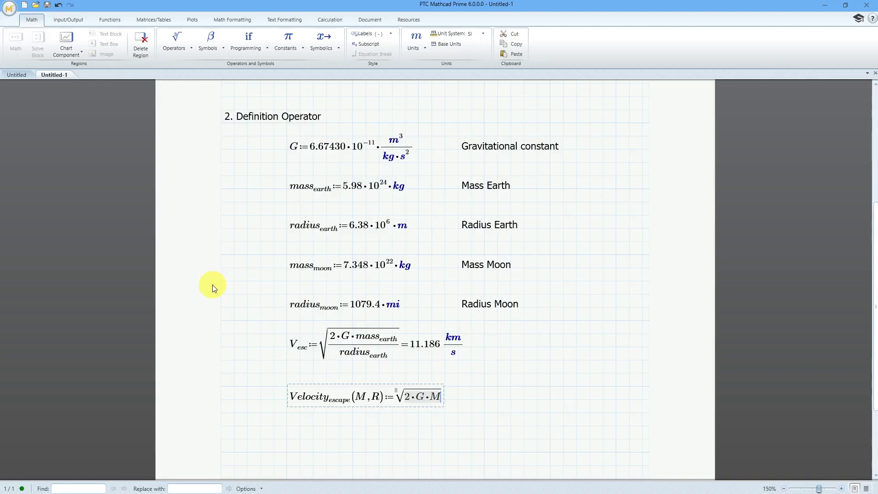
{"action": "type", "text": "/"}
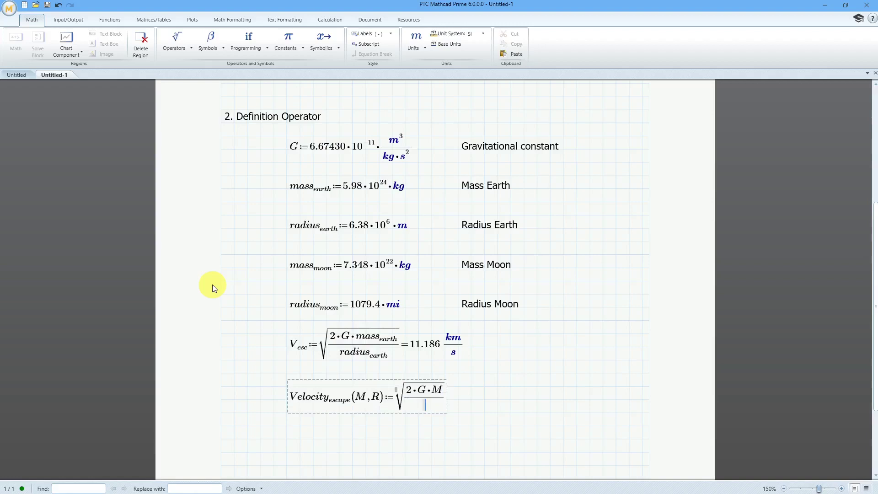
{"action": "type", "text": "R"}
Evaluate Velocity_escape(mass_moon, radius_moon) as 2.376 km/s, then select that evaluation.
{"action": "left_click", "coordinate": [287, 450]}
{"action": "type", "text": "Ve"}
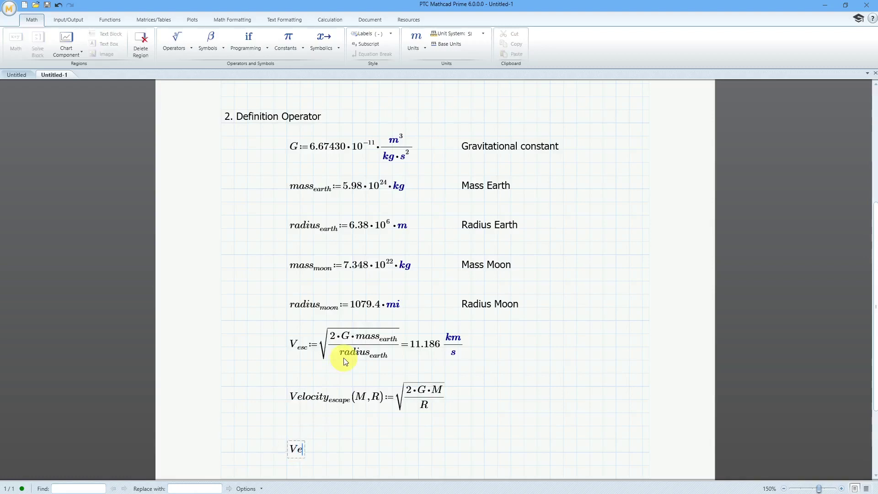
{"action": "type", "text": "locity.esca"}
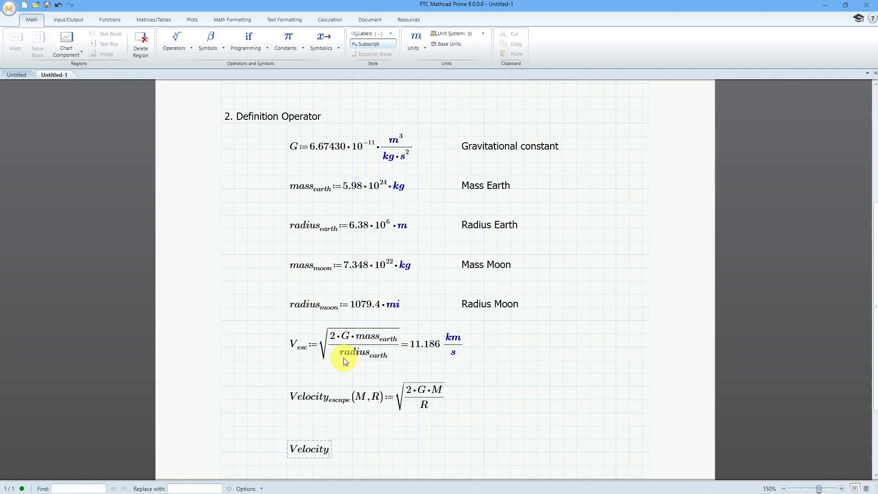
{"action": "type", "text": "pe("}
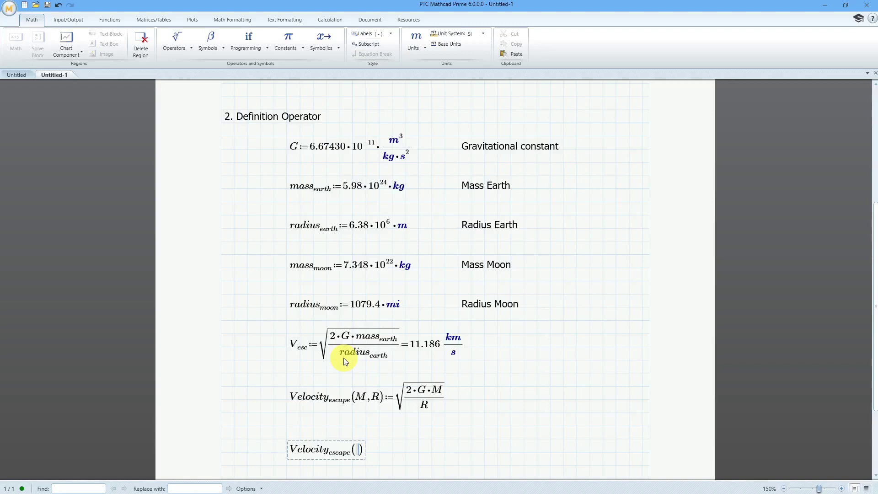
{"action": "type", "text": "mass"}
{"action": "key", "text": "period"}
{"action": "type", "text": "moon"}
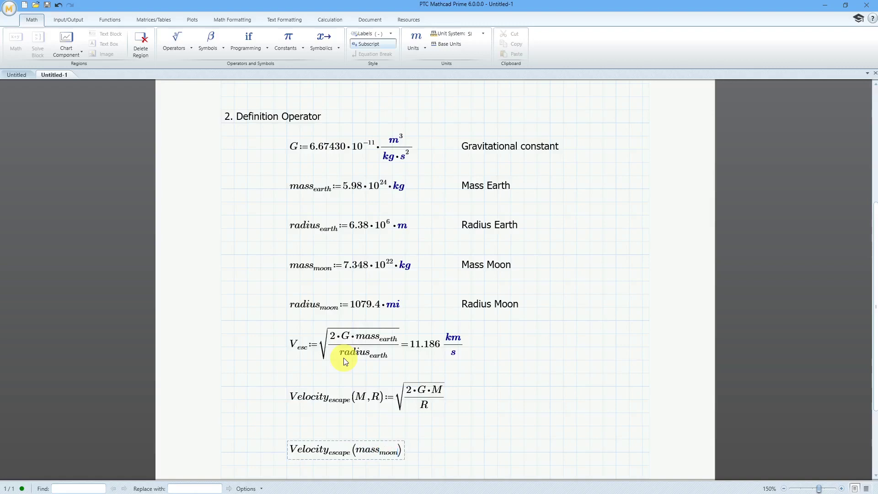
{"action": "type", "text": ",radius"}
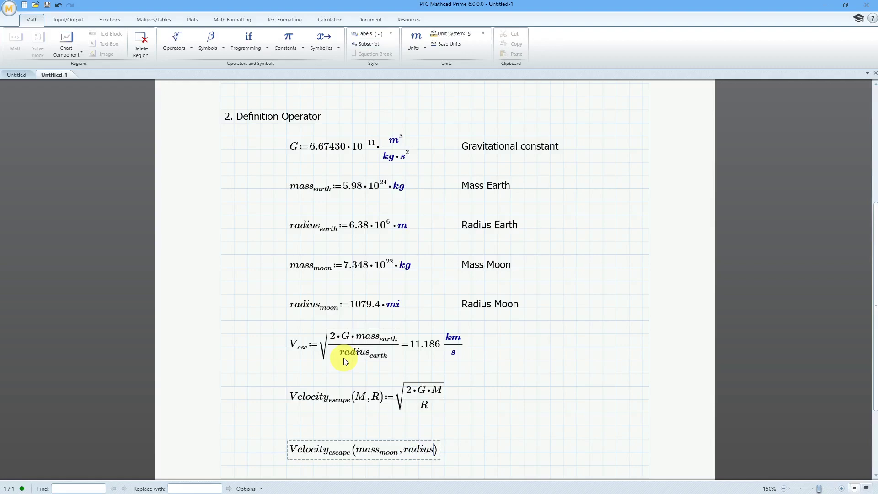
{"action": "key", "text": "period"}
{"action": "type", "text": "moon"}
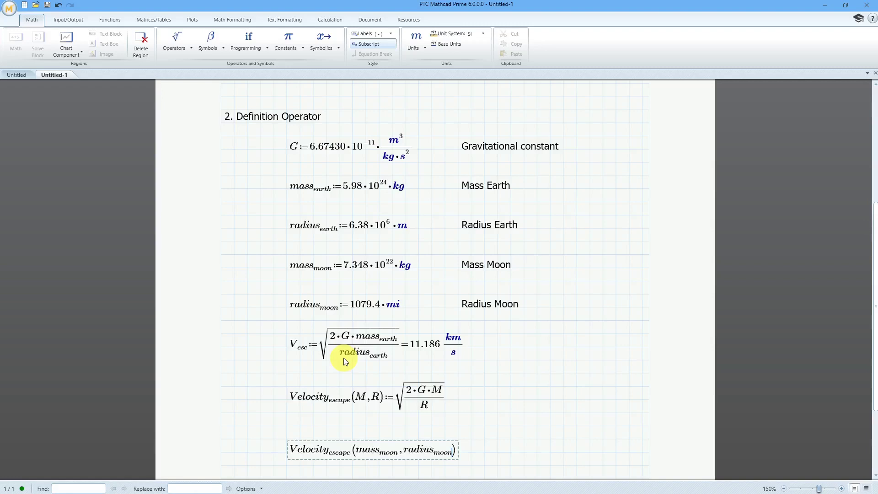
{"action": "type", "text": "=(2.376·10^3)·m/s"}
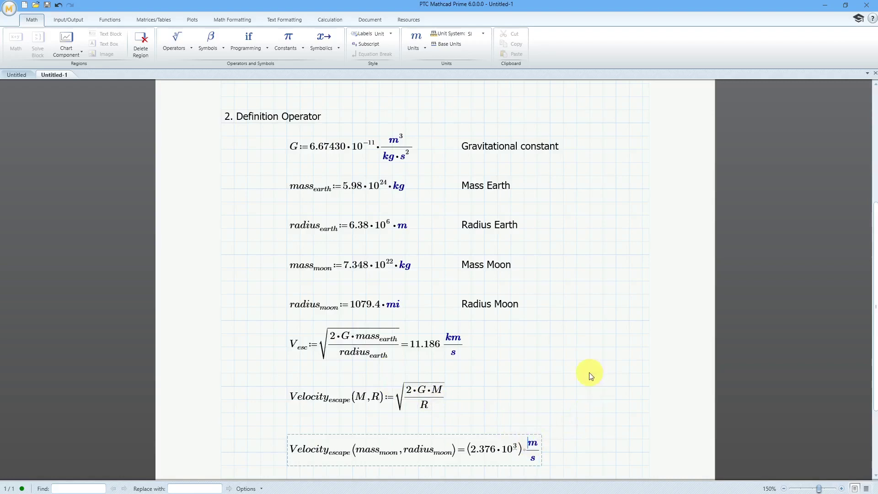
{"action": "type", "text": "k"}
{"action": "left_click", "coordinate": [582, 382]}
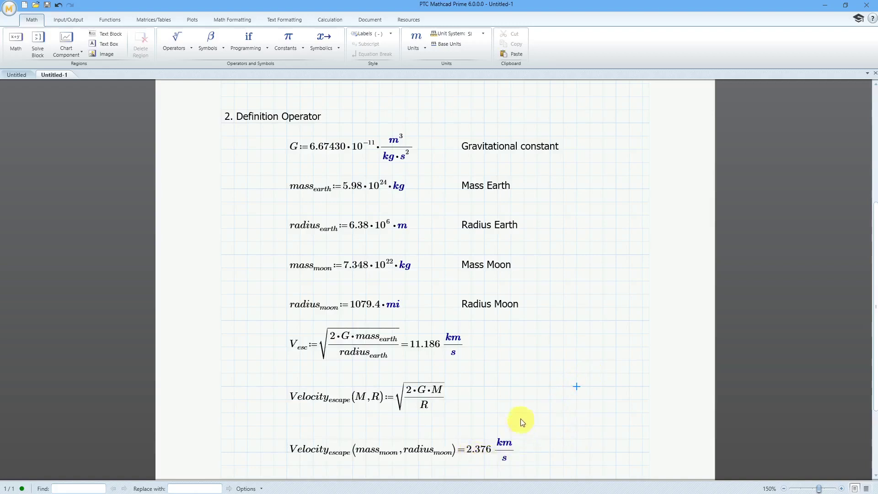
{"action": "scroll", "coordinate": [517, 409], "scroll_direction": "down", "scroll_amount": 3}
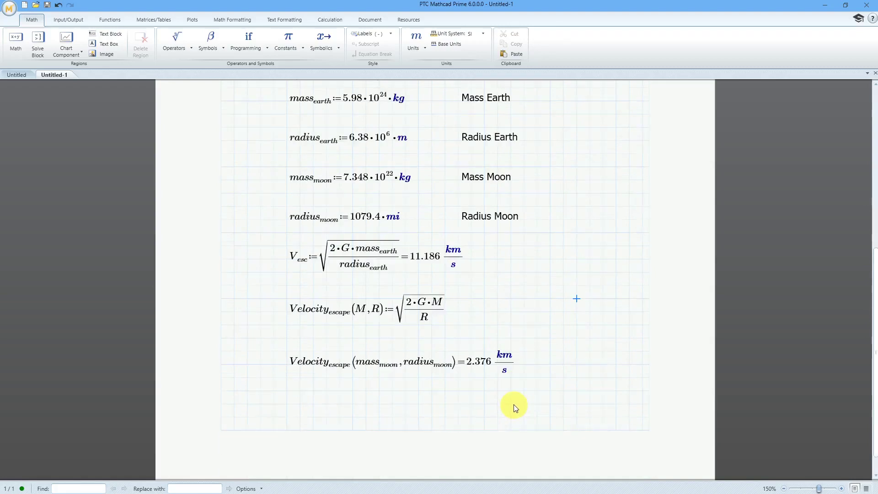
{"action": "left_click_drag", "start_coordinate": [257, 335], "coordinate": [562, 387]}
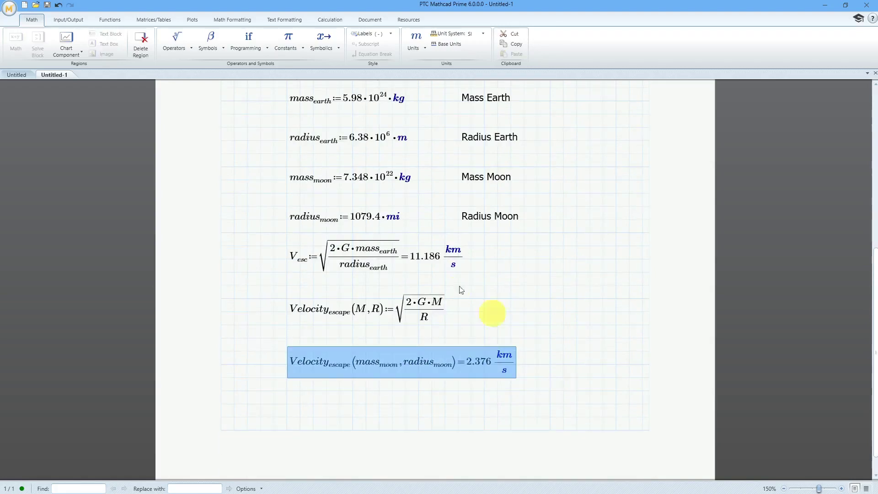
Paste a copy of the moon escape-velocity evaluation and change its result unit to mi/s (1.477 mi/s).
{"action": "left_click", "coordinate": [289, 403]}
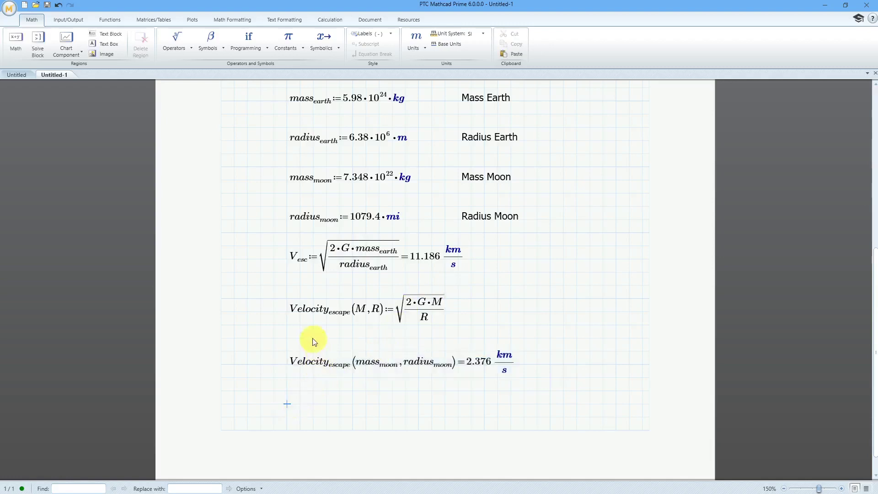
{"action": "key", "text": "ctrl+v"}
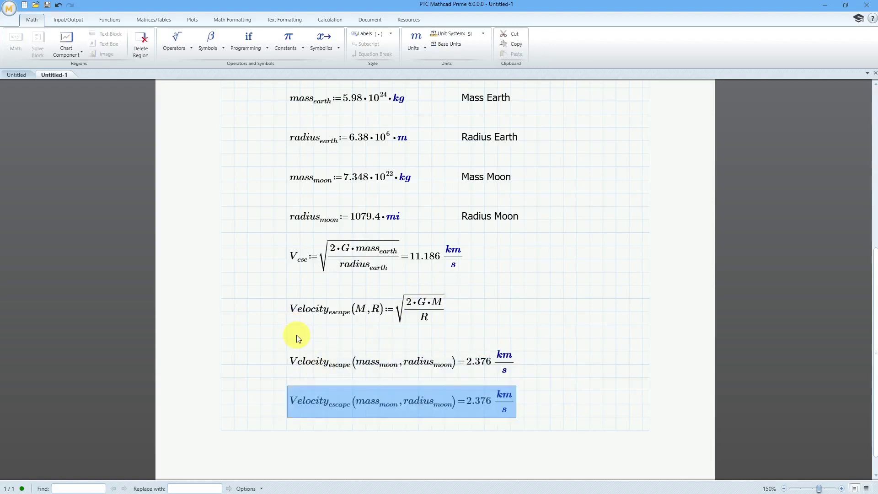
{"action": "left_click", "coordinate": [512, 394]}
{"action": "key", "text": "BackSpace"}
{"action": "key", "text": "BackSpace"}
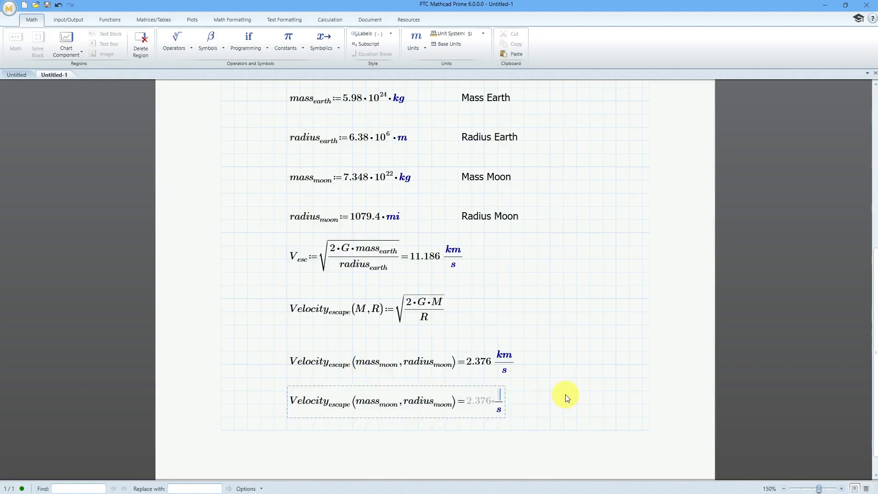
{"action": "type", "text": "mi"}
{"action": "left_click", "coordinate": [565, 394]}
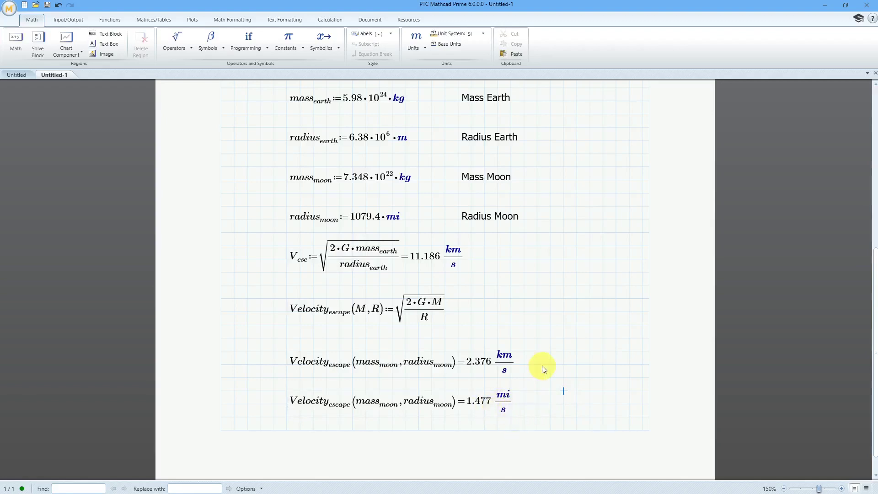
Move down to page 2 and place the insertion point at its top.
{"action": "scroll", "coordinate": [503, 333], "scroll_direction": "down", "scroll_amount": 1}
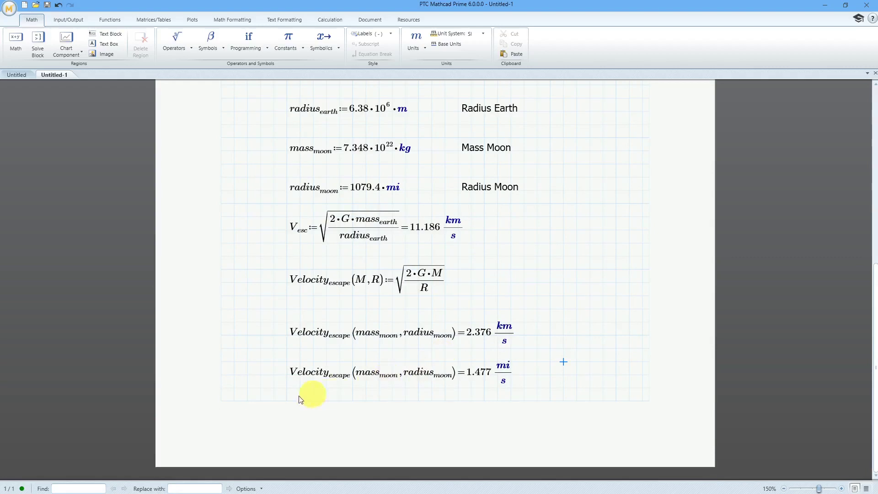
{"action": "scroll", "coordinate": [284, 397], "scroll_direction": "down", "scroll_amount": 3}
{"action": "left_click", "coordinate": [283, 398]}
{"action": "scroll", "coordinate": [284, 388], "scroll_direction": "down", "scroll_amount": 5}
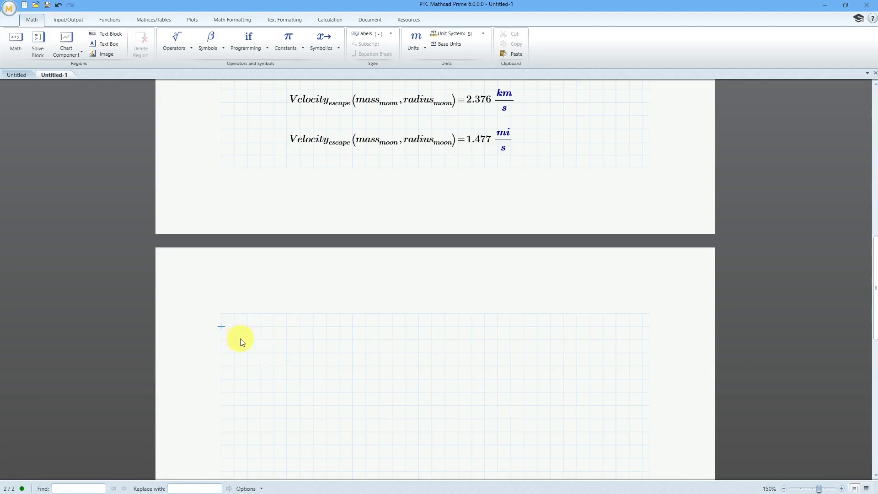
Add a text heading '3. Global Definition' at the top of page 2.
{"action": "left_click", "coordinate": [97, 34]}
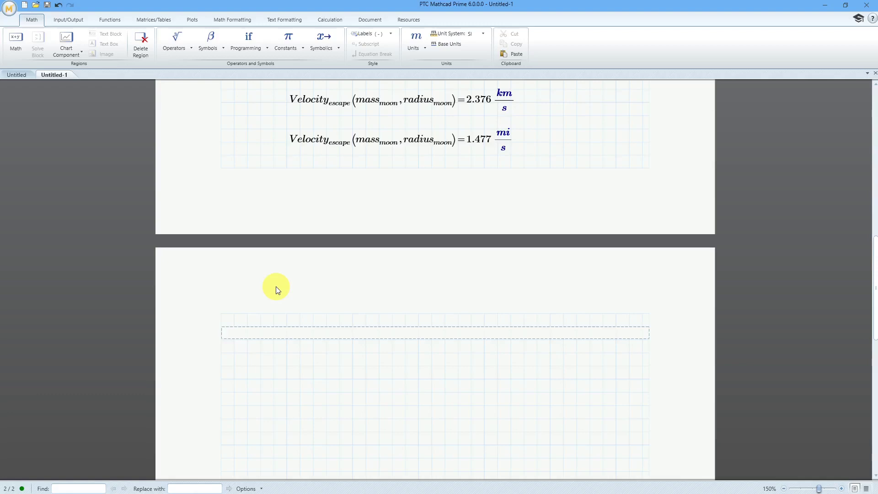
{"action": "type", "text": "3. Global Definition"}
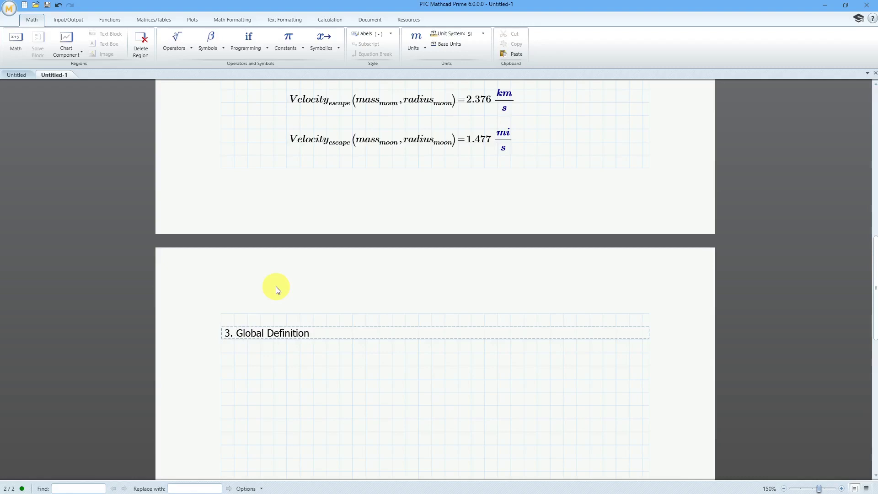
{"action": "left_click", "coordinate": [250, 366]}
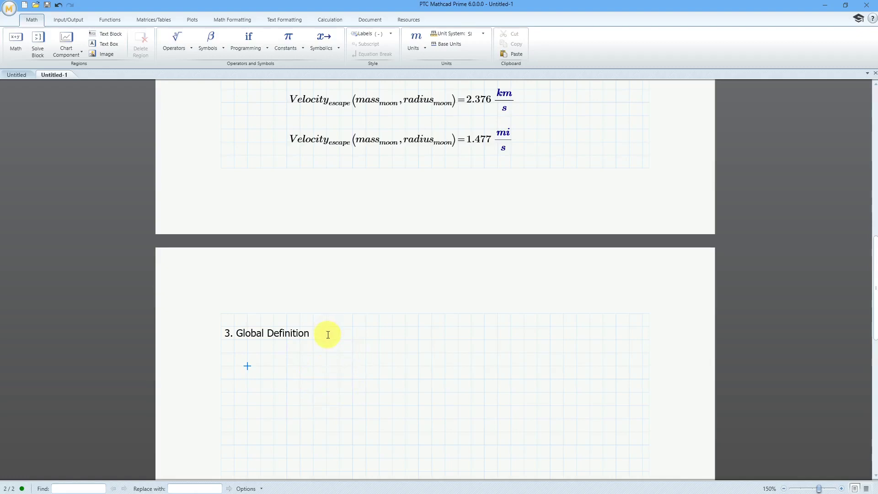
Define ORIGIN ≡ 1 with the global definition operator instead of :=.
{"action": "type", "text": "ORIGIN :="}
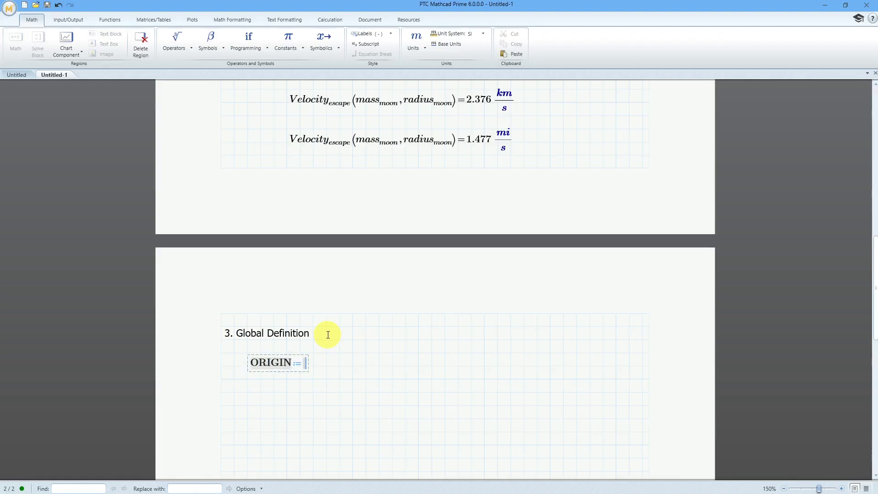
{"action": "key", "text": "BackSpace"}
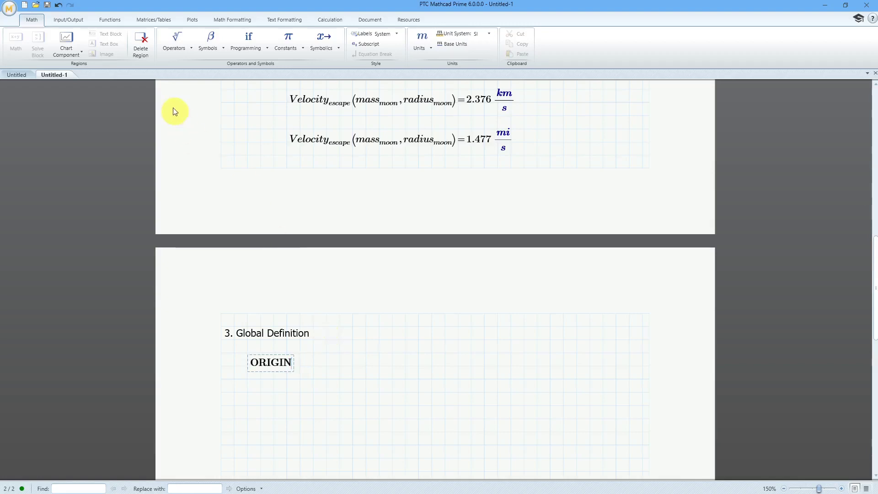
{"action": "left_click", "coordinate": [185, 48]}
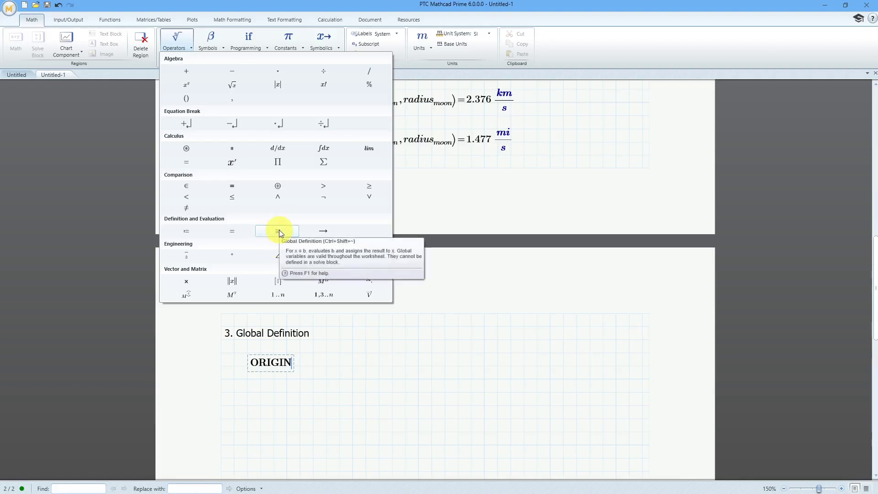
{"action": "left_click", "coordinate": [279, 229]}
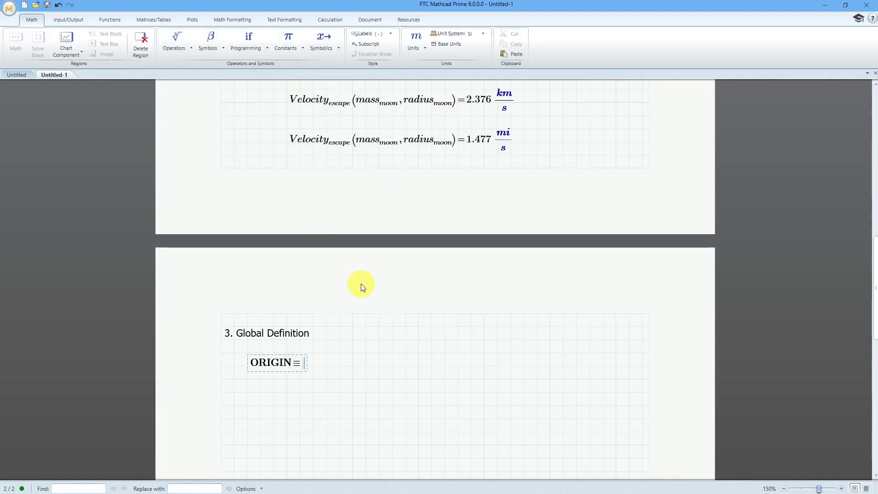
{"action": "type", "text": "1"}
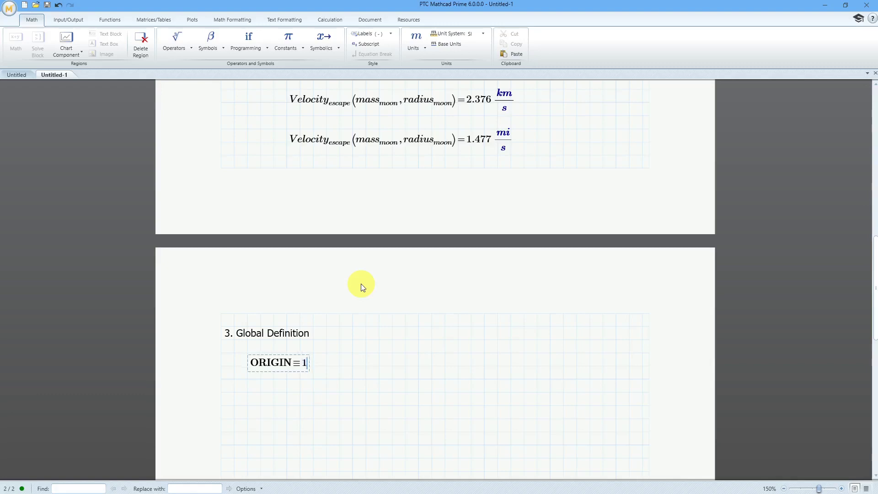
{"action": "left_click", "coordinate": [250, 404]}
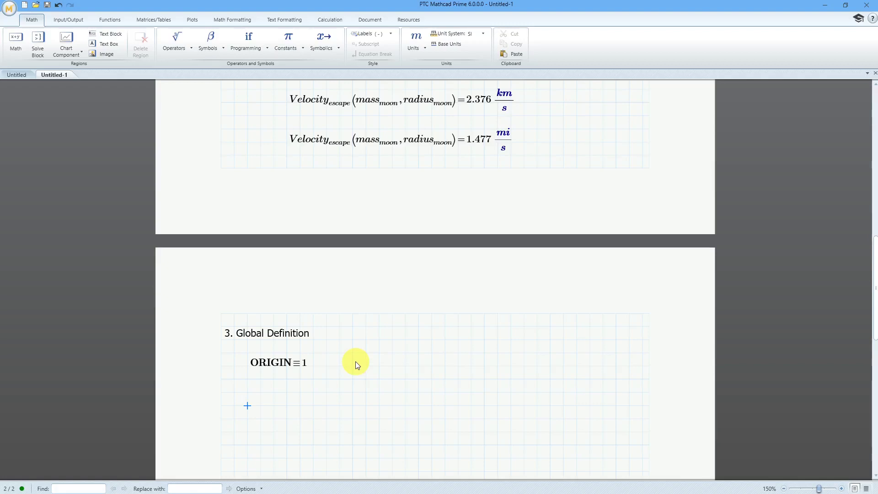
Globally define ly ≡ c·yr and evaluate it, giving 9.461·10^15 m.
{"action": "type", "text": "ly"}
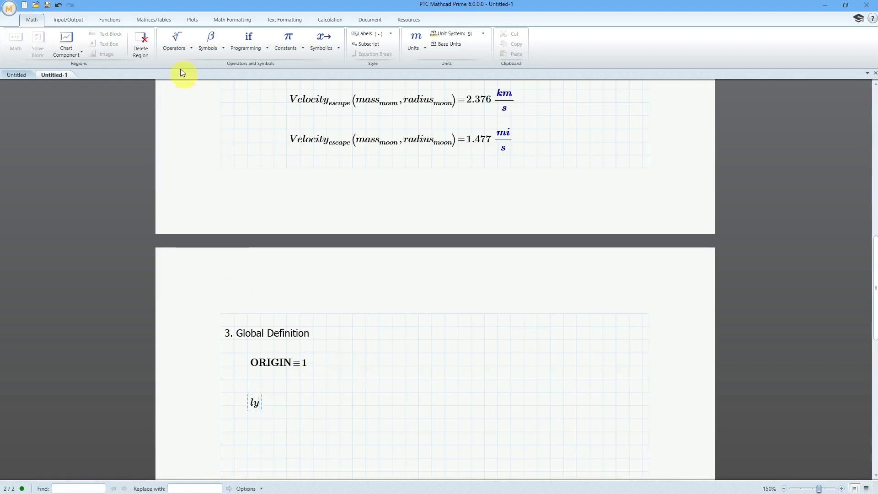
{"action": "left_click", "coordinate": [175, 49]}
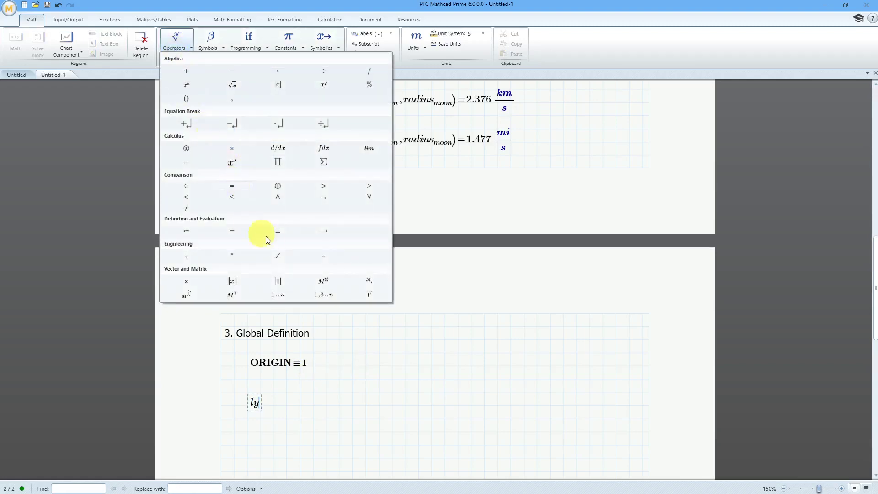
{"action": "left_click", "coordinate": [278, 231]}
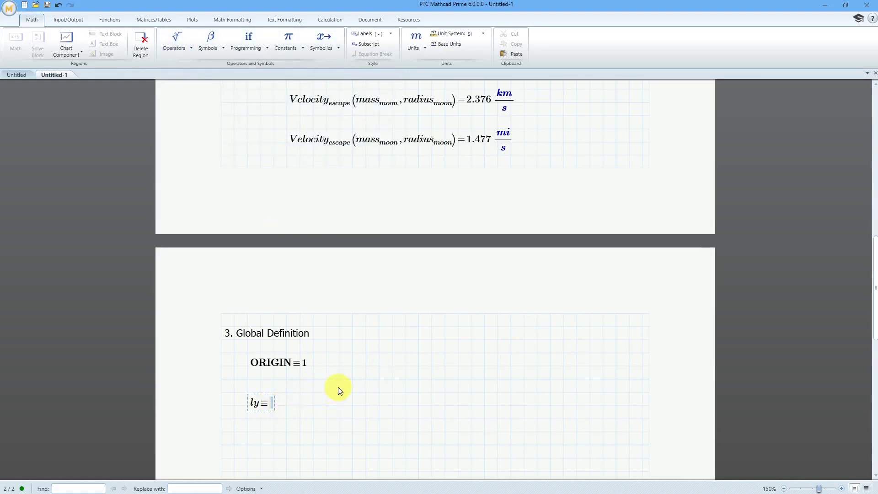
{"action": "type", "text": "c"}
{"action": "type", "text": "*"}
{"action": "type", "text": "yr"}
{"action": "type", "text": "=(9.461·10^15)·m"}
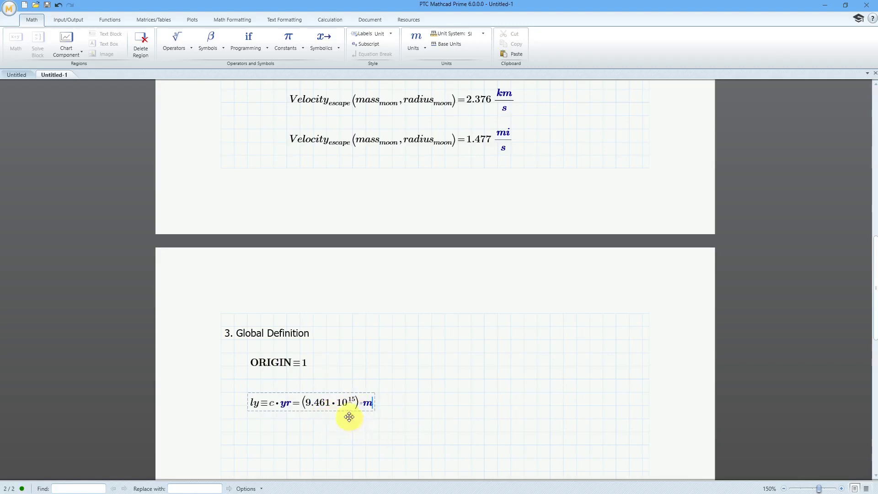
Label ly as a unit instead of a variable.
{"action": "left_click", "coordinate": [258, 404]}
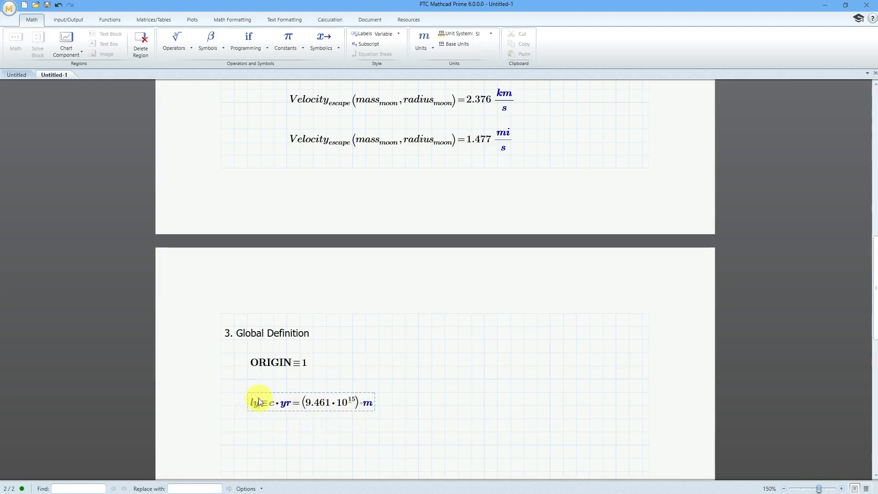
{"action": "left_click", "coordinate": [400, 35]}
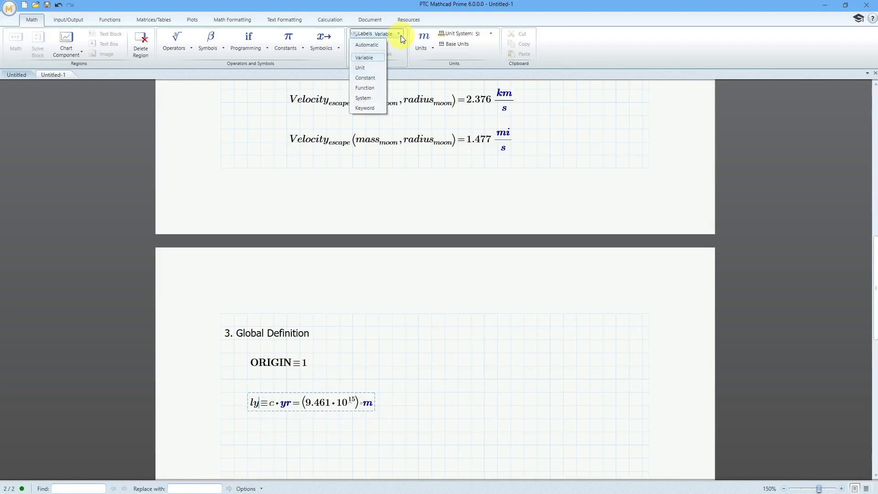
{"action": "left_click", "coordinate": [366, 68]}
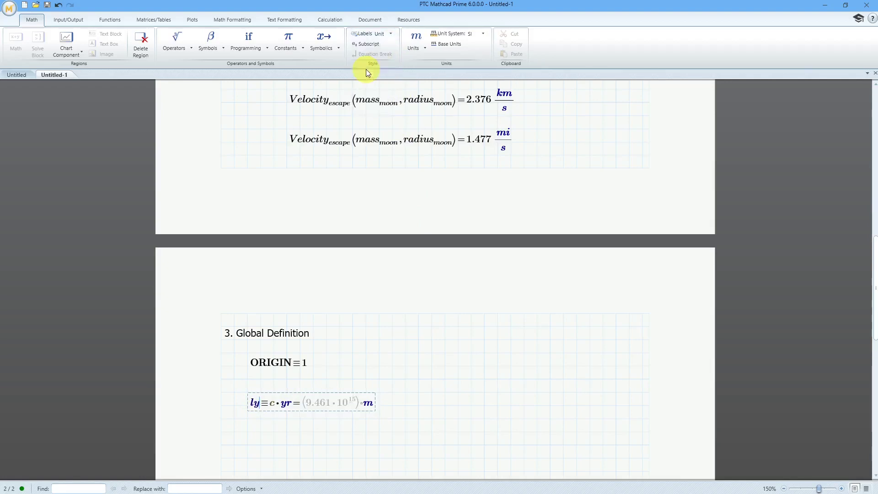
{"action": "left_click", "coordinate": [442, 432]}
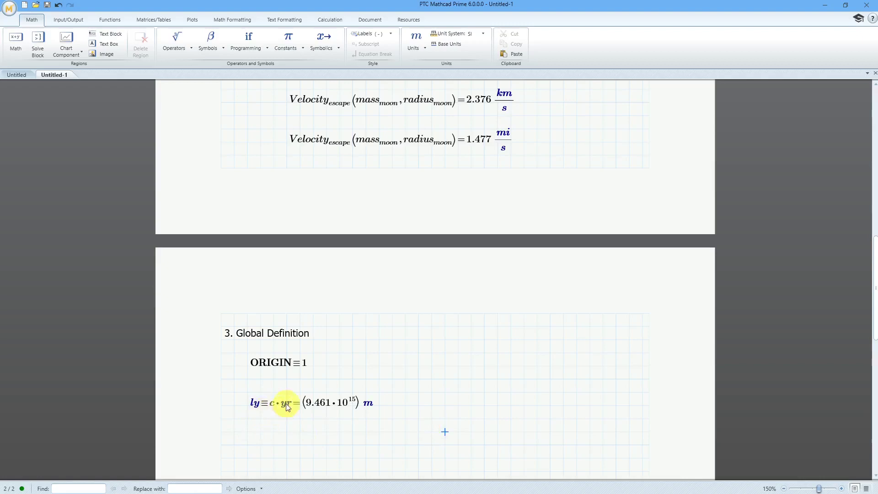
{"action": "scroll", "coordinate": [359, 362], "scroll_direction": "up", "scroll_amount": 3}
{"action": "scroll", "coordinate": [359, 361], "scroll_direction": "up", "scroll_amount": 5}
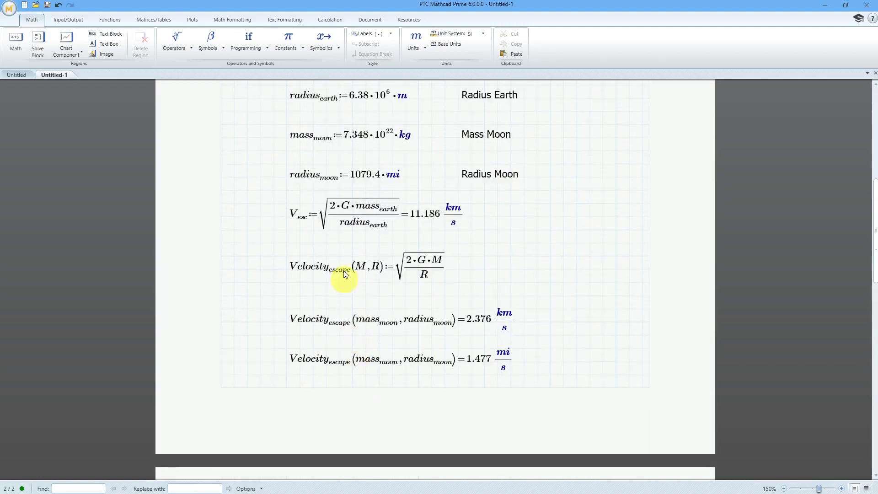
{"action": "scroll", "coordinate": [343, 271], "scroll_direction": "up", "scroll_amount": 2}
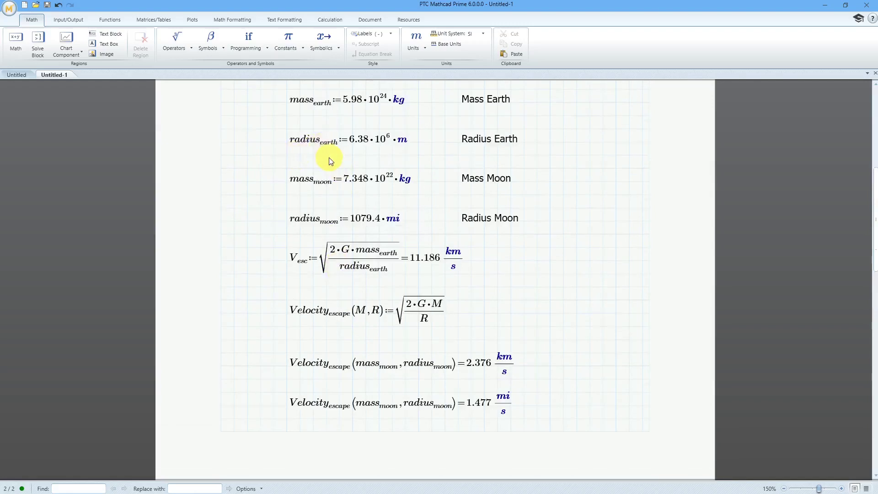
{"action": "scroll", "coordinate": [332, 164], "scroll_direction": "down", "scroll_amount": 12}
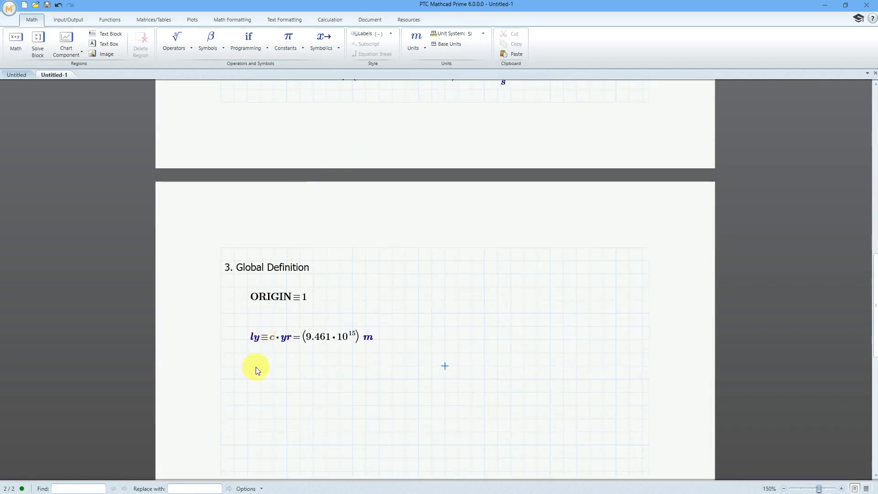
Evaluate radius_earth with a literal subscript and display it in ly: 6.744·10^-10 ly.
{"action": "type", "text": "radius"}
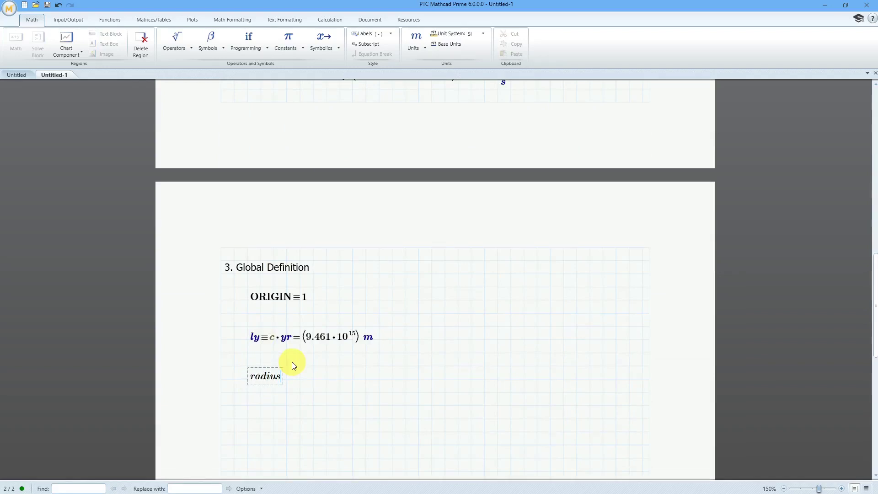
{"action": "key", "text": "ctrl+minus"}
{"action": "type", "text": "earth=(6.38·10^6) m"}
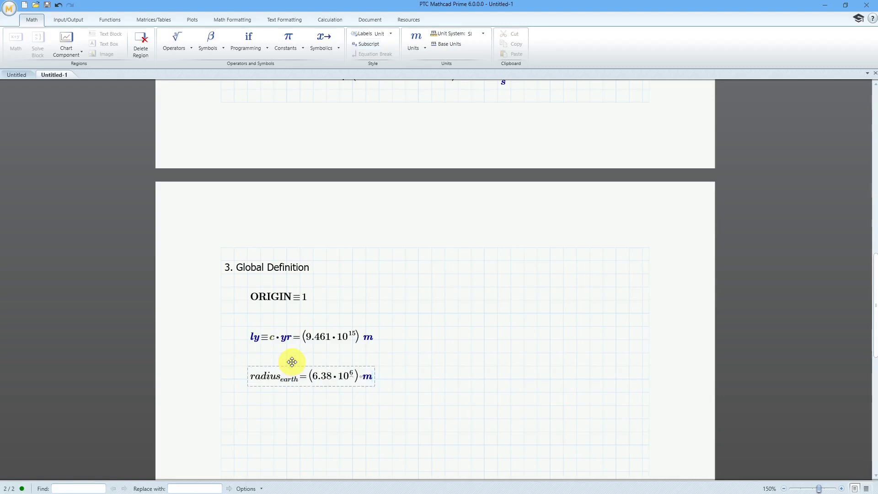
{"action": "key", "text": "BackSpace"}
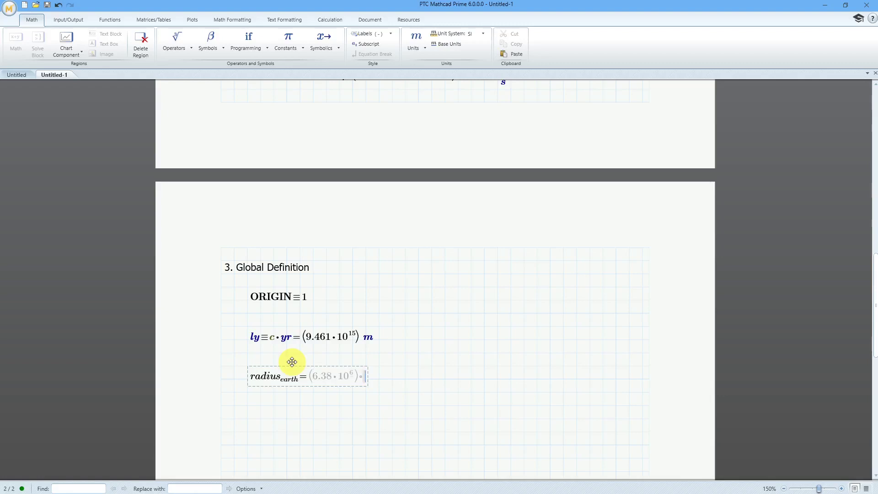
{"action": "type", "text": "ly"}
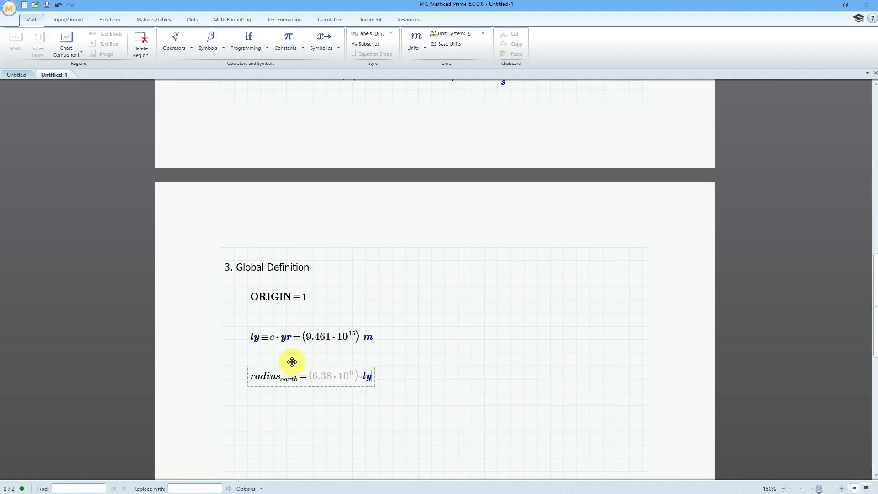
{"action": "left_click", "coordinate": [448, 386]}
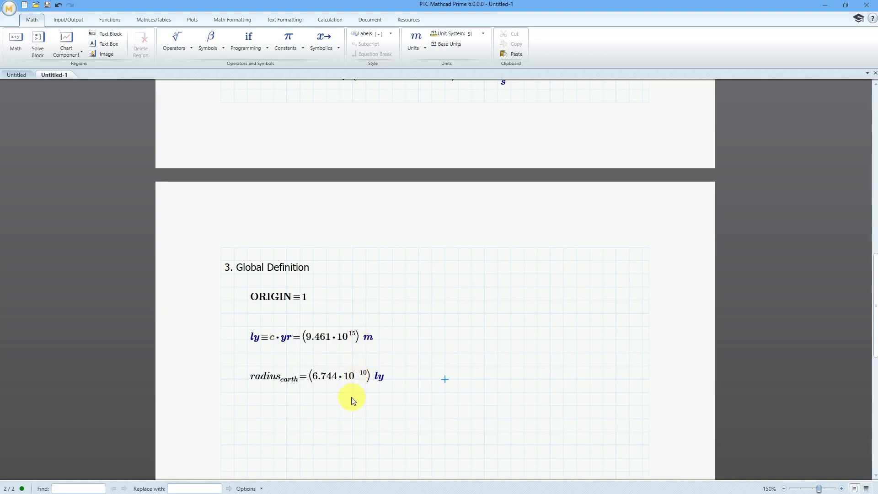
{"action": "scroll", "coordinate": [352, 400], "scroll_direction": "down", "scroll_amount": 3}
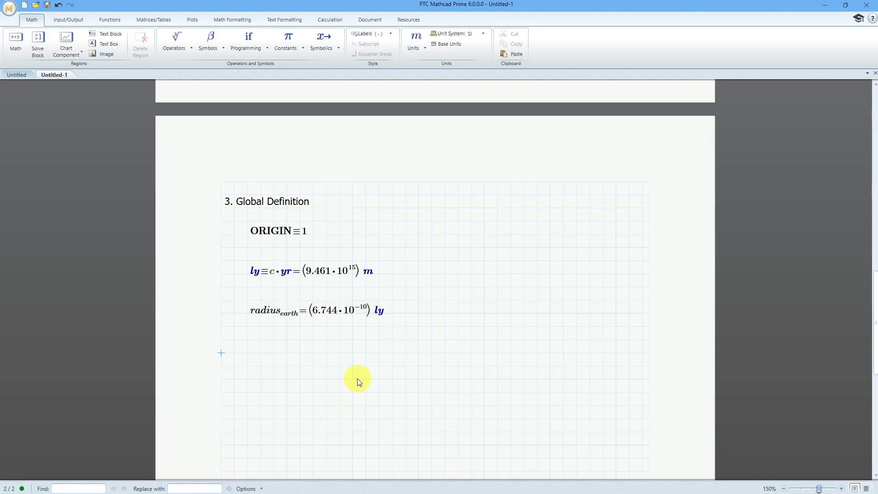
Add a text heading '4. Local Assignment and 5. Comparison' below the radius_earth result.
{"action": "left_click", "coordinate": [113, 36]}
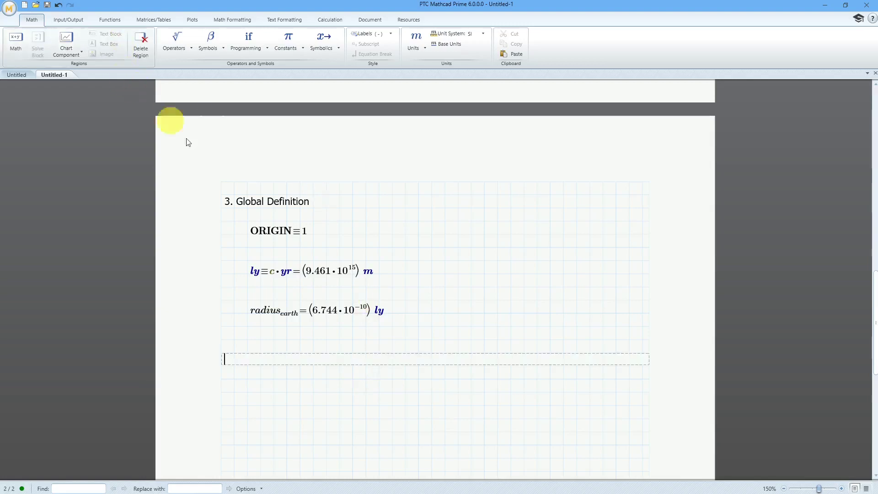
{"action": "type", "text": "4."}
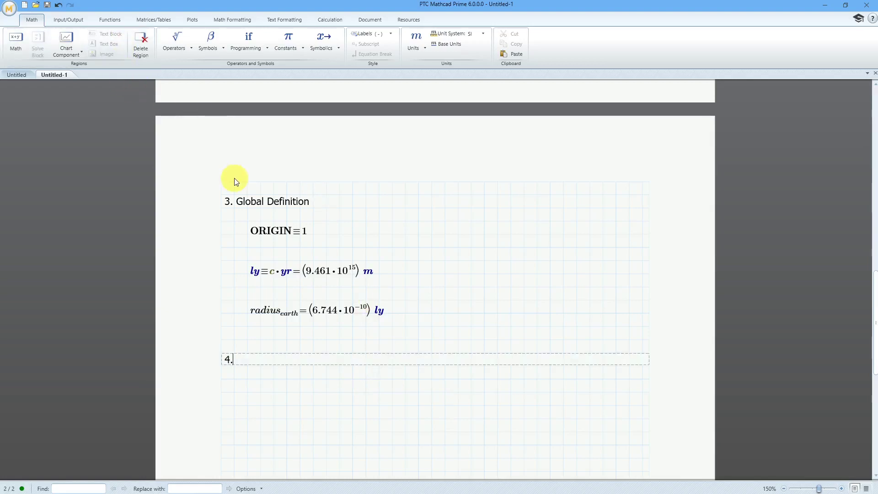
{"action": "type", "text": " Local Assignment an"}
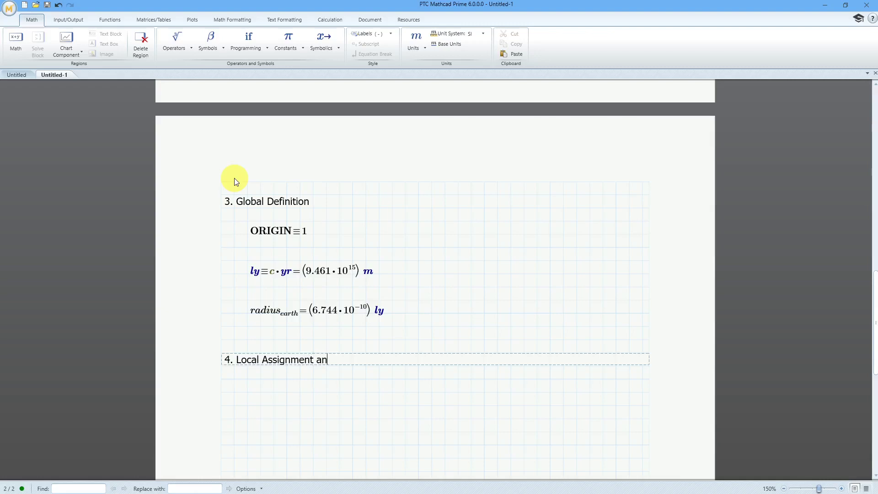
{"action": "type", "text": "d 5. Comparison"}
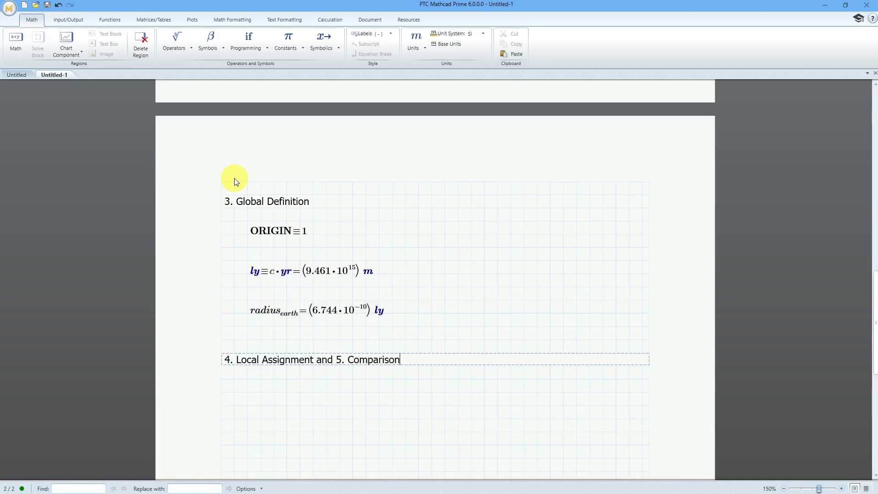
{"action": "left_click", "coordinate": [248, 405]}
{"action": "scroll", "coordinate": [325, 299], "scroll_direction": "down", "scroll_amount": 5}
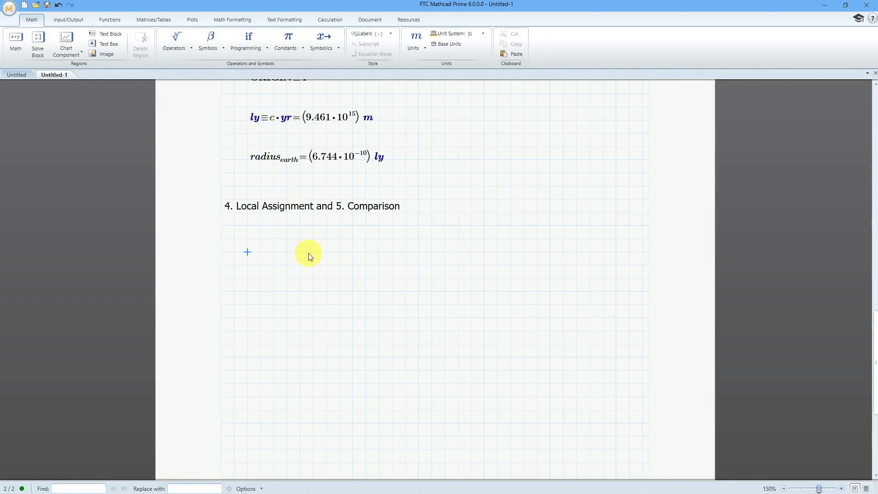
Define Fibonacci(n) as a program with first line result ← 0 and an empty if statement.
{"action": "type", "text": "Fibo"}
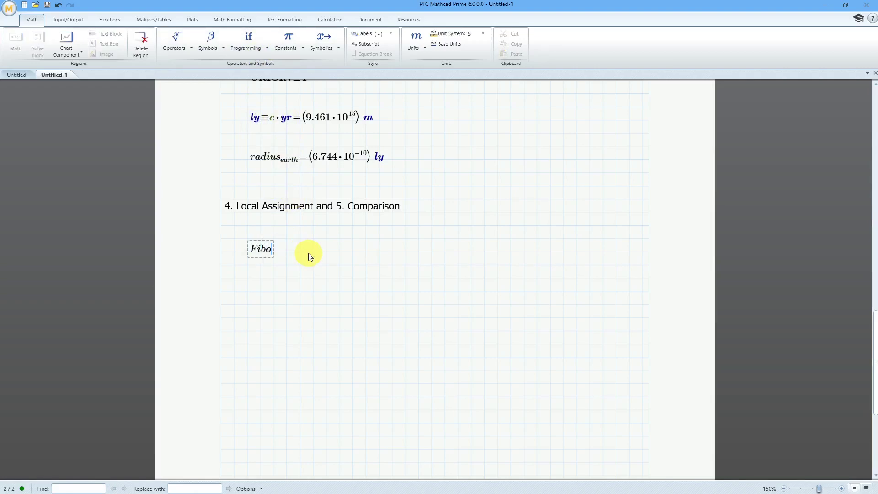
{"action": "type", "text": "nacci(n):="}
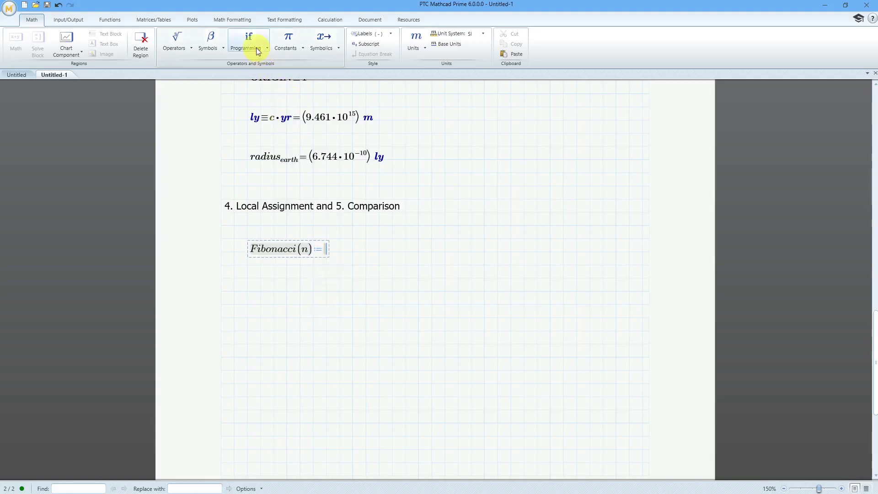
{"action": "left_click", "coordinate": [257, 48]}
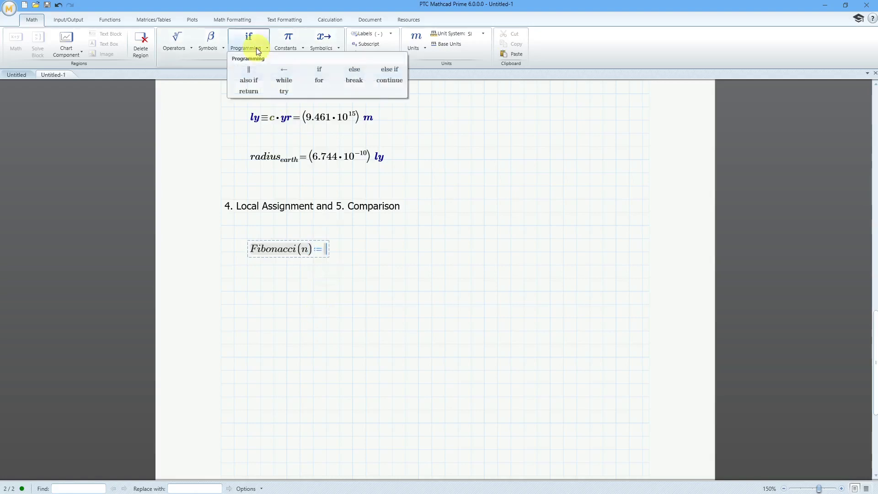
{"action": "left_click", "coordinate": [248, 70]}
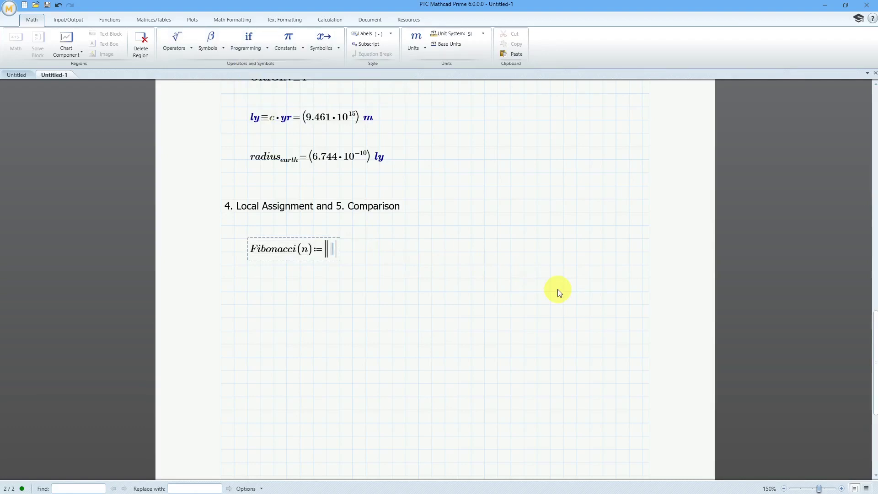
{"action": "type", "text": "result"}
{"action": "left_click", "coordinate": [262, 48]}
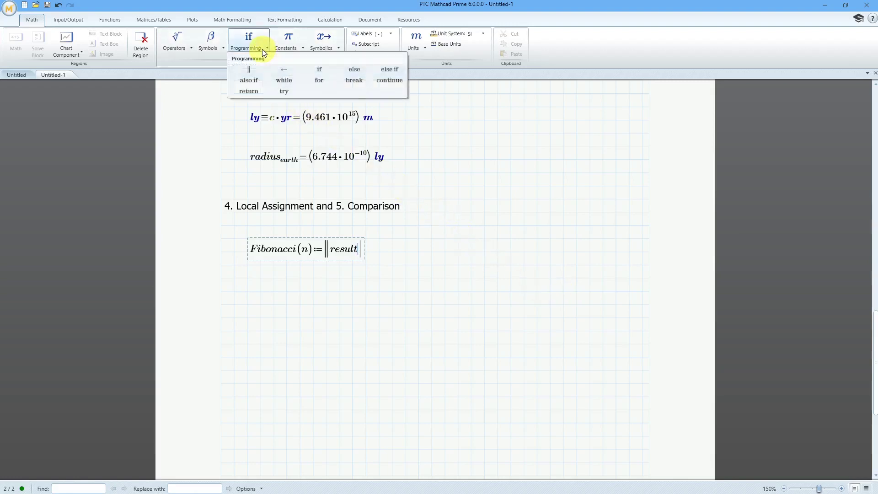
{"action": "left_click", "coordinate": [289, 72]}
{"action": "type", "text": "0"}
{"action": "key", "text": "Return"}
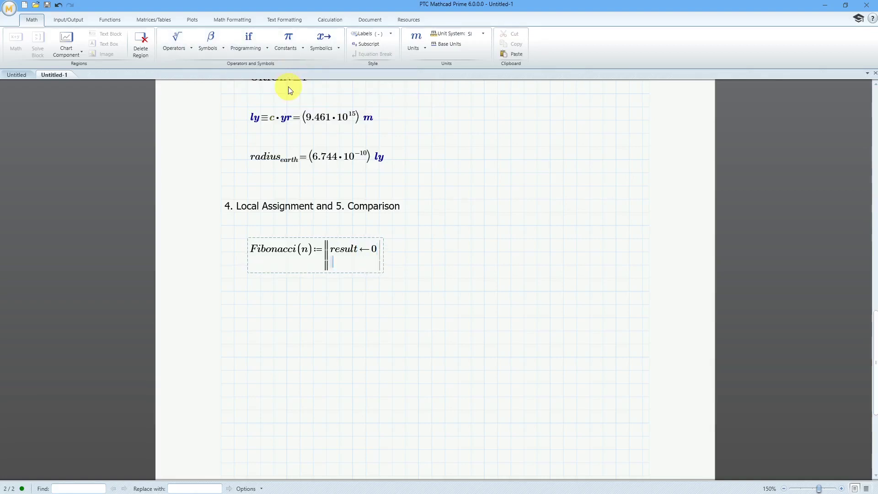
{"action": "left_click", "coordinate": [249, 46]}
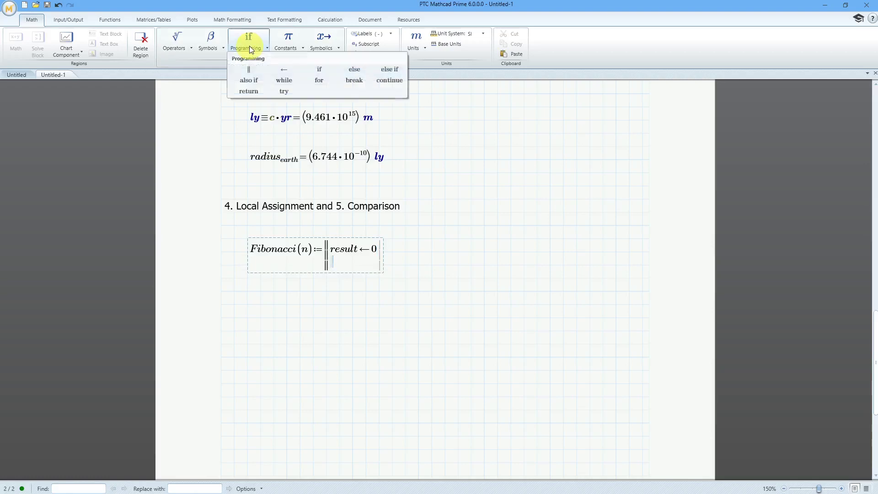
{"action": "left_click", "coordinate": [318, 69]}
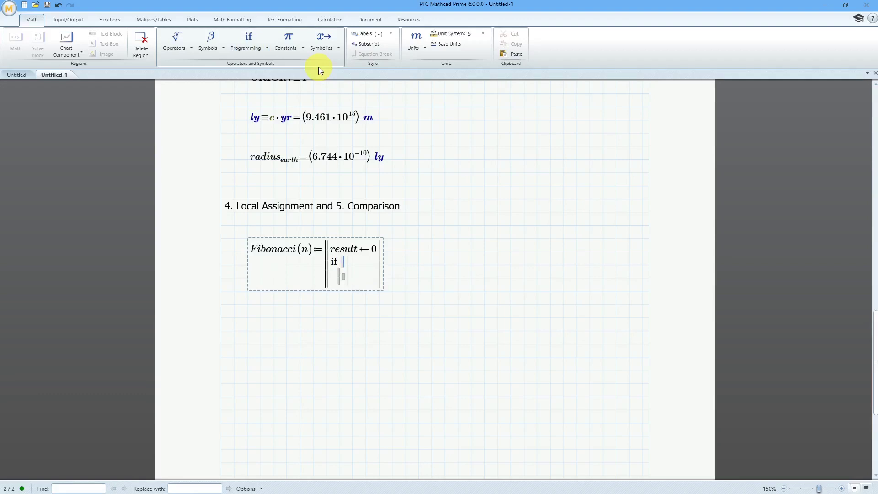
Complete the if line as n = 1 with body result ← 1, then add a new line.
{"action": "type", "text": "n"}
{"action": "left_click", "coordinate": [190, 51]}
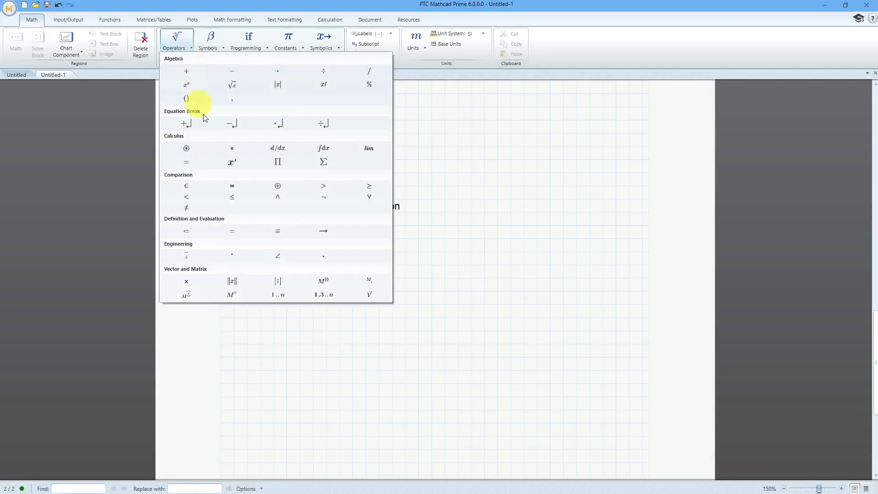
{"action": "left_click", "coordinate": [233, 187]}
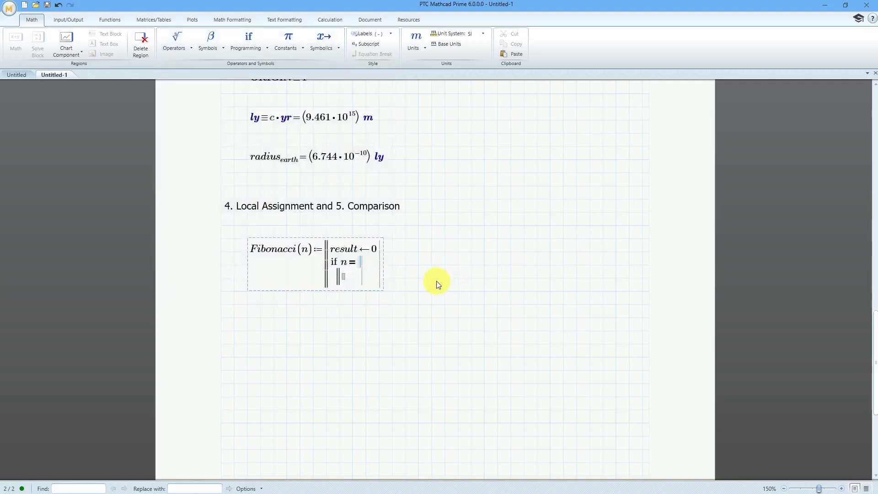
{"action": "type", "text": "1"}
{"action": "left_click", "coordinate": [344, 279]}
{"action": "type", "text": "result"}
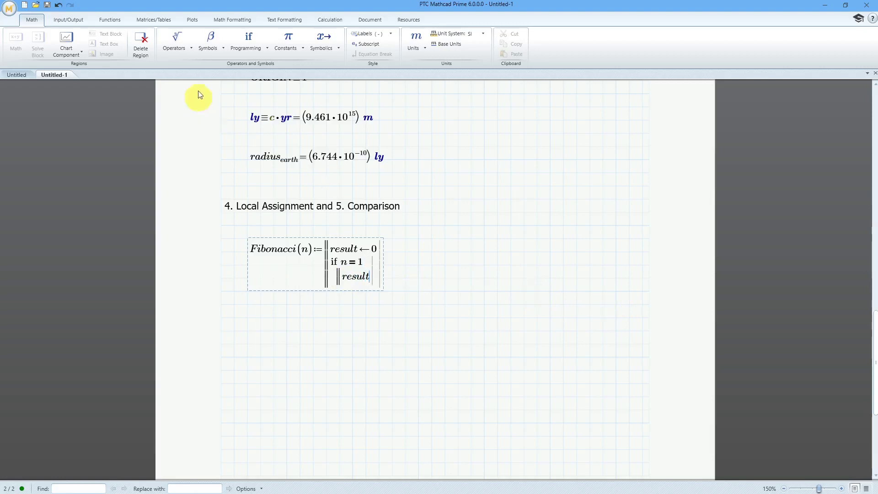
{"action": "left_click", "coordinate": [249, 40]}
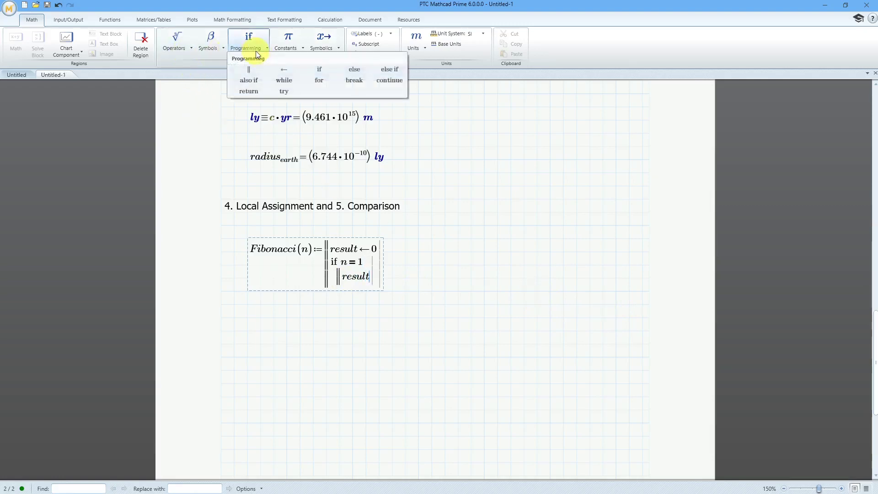
{"action": "left_click", "coordinate": [287, 69]}
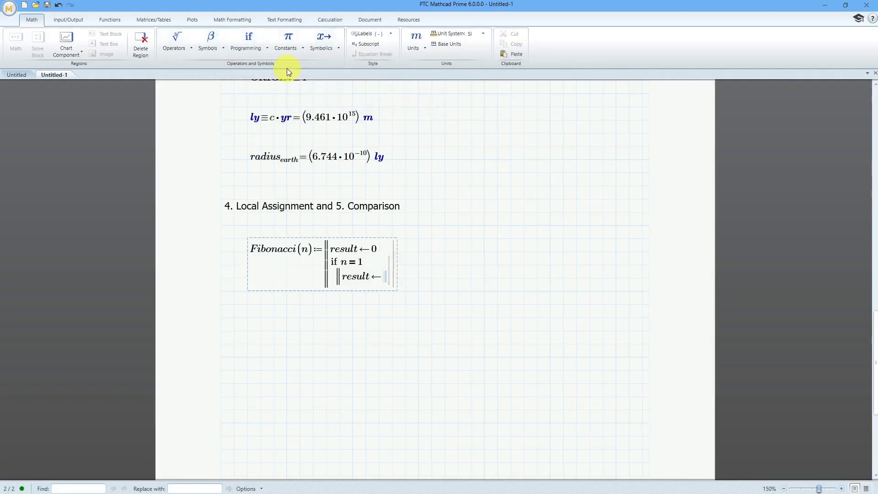
{"action": "type", "text": "1"}
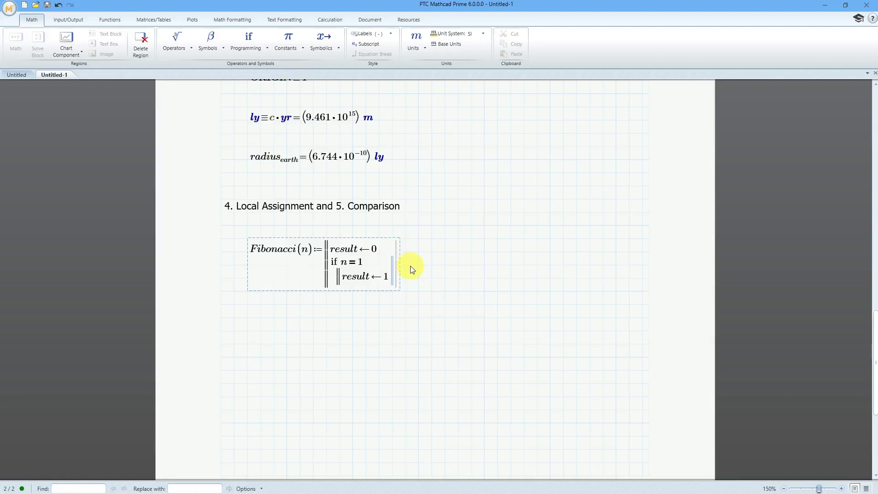
{"action": "key", "text": "Return"}
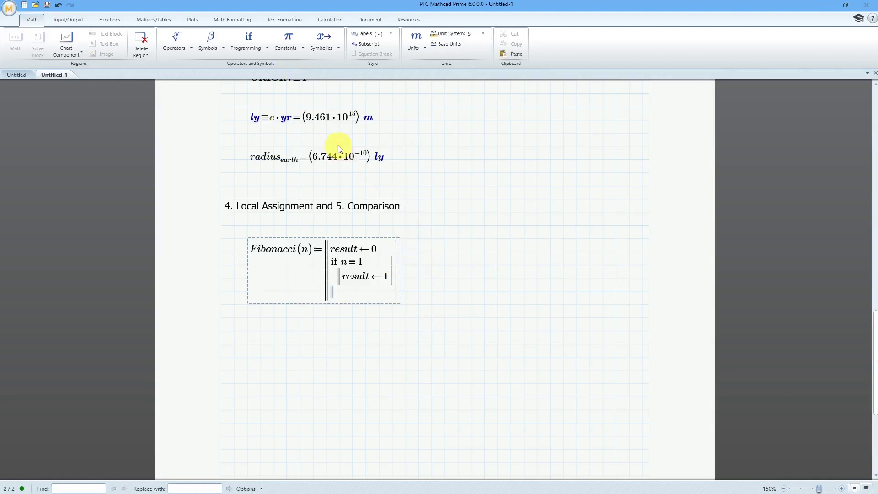
Add branch if n > 1 with result ← Fibonacci(n−1) + Fibonacci(n−2), plus a new line.
{"action": "left_click", "coordinate": [250, 49]}
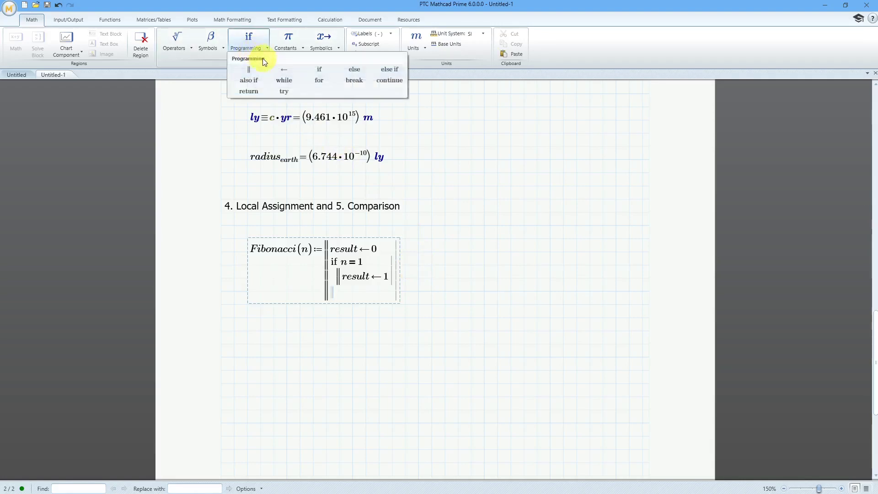
{"action": "left_click", "coordinate": [318, 70]}
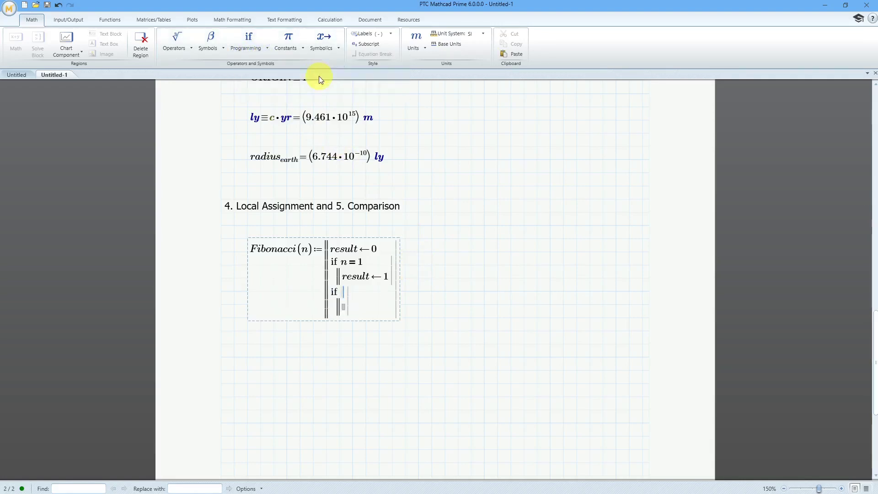
{"action": "type", "text": "n>1"}
{"action": "key", "text": "Tab"}
{"action": "type", "text": "result"}
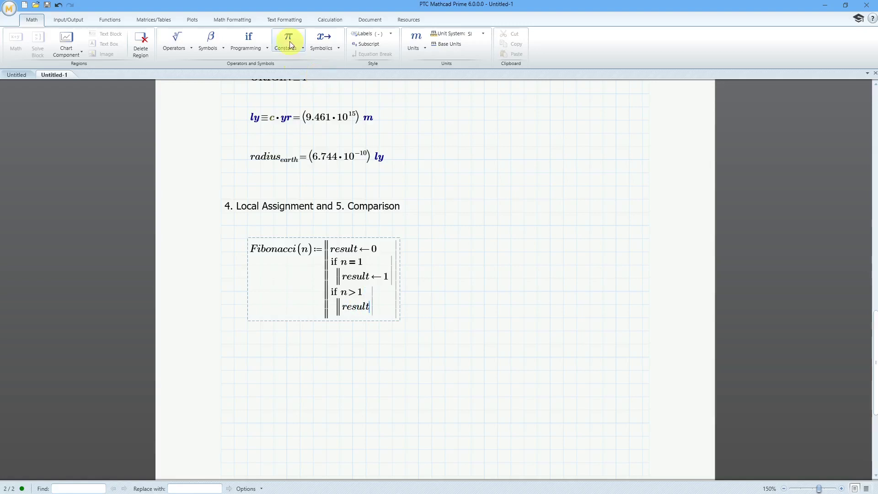
{"action": "left_click", "coordinate": [259, 46]}
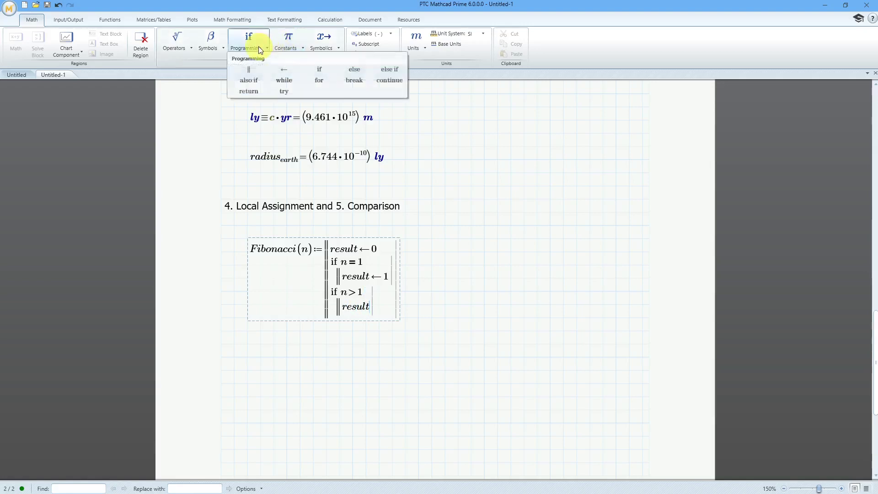
{"action": "left_click", "coordinate": [284, 70]}
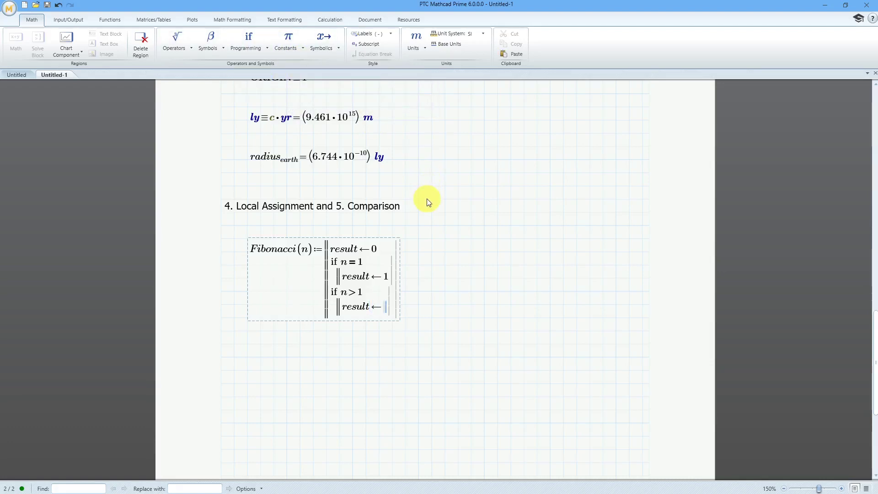
{"action": "type", "text": "Fibonacci("}
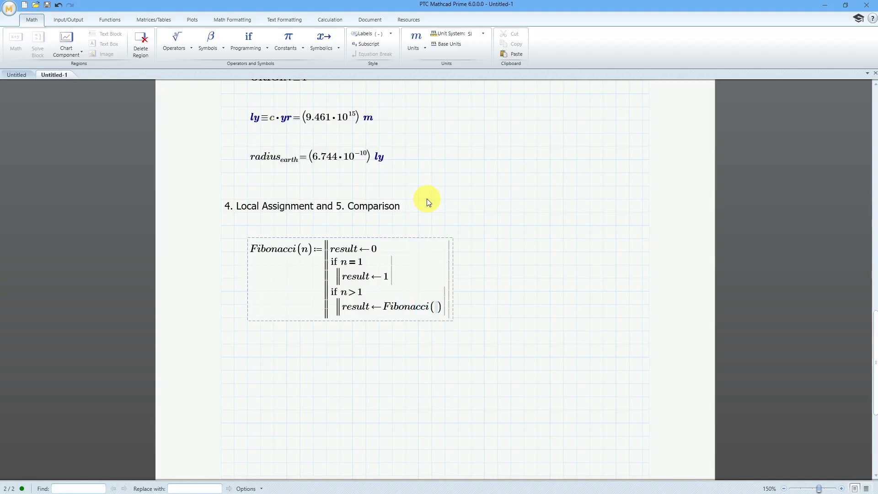
{"action": "type", "text": "n-1"}
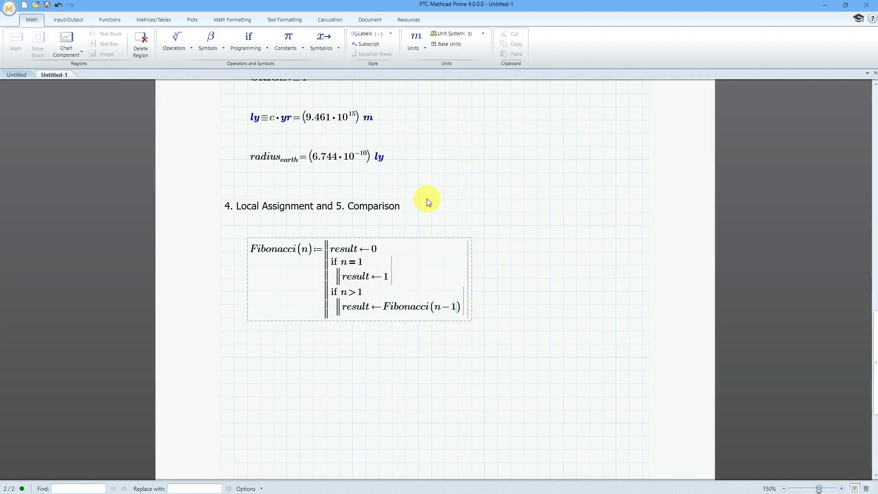
{"action": "key", "text": "Right"}
{"action": "type", "text": "+"}
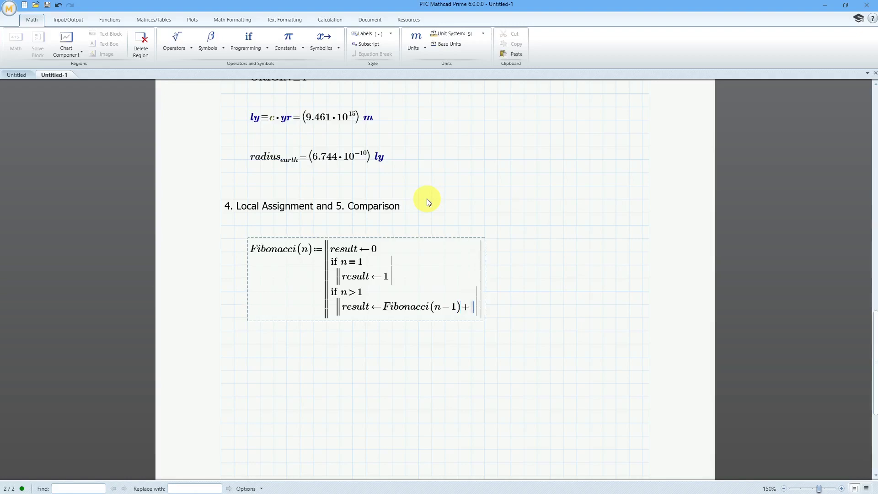
{"action": "type", "text": "Fibonacci"}
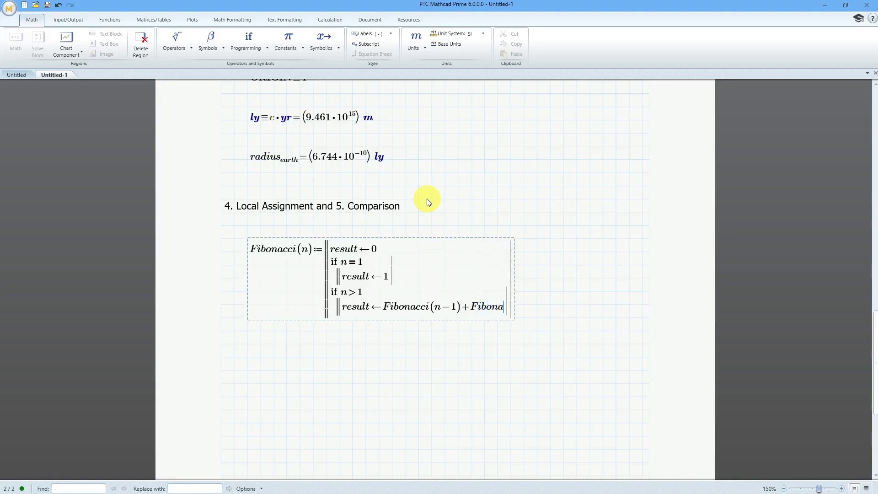
{"action": "type", "text": "("}
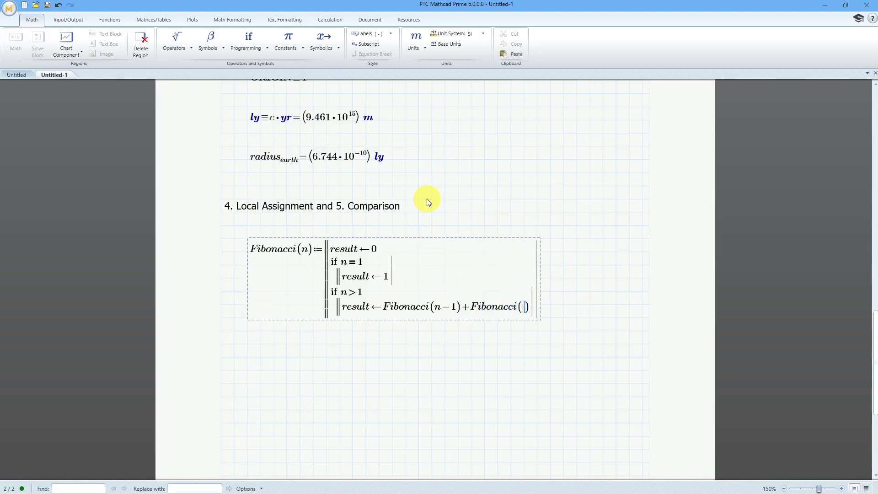
{"action": "type", "text": "n-2"}
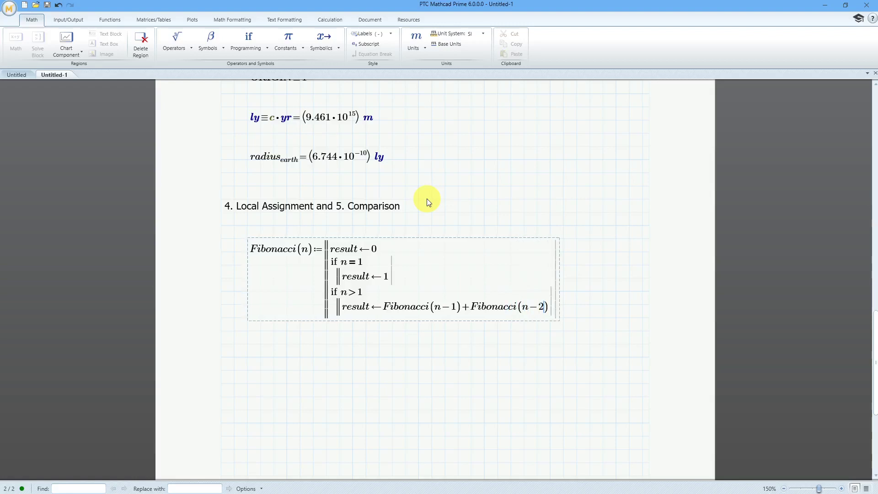
{"action": "key", "text": "Right"}
{"action": "key", "text": "Return"}
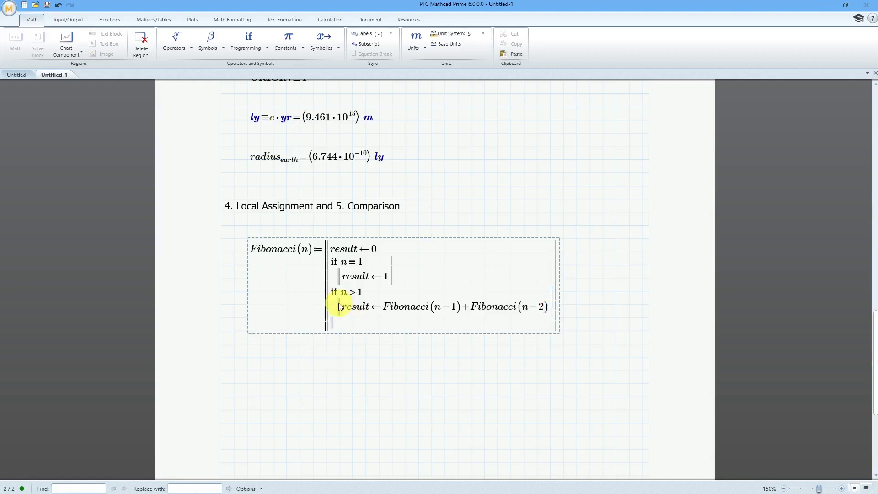
End the Fibonacci program with a final return result line.
{"action": "left_click", "coordinate": [248, 50]}
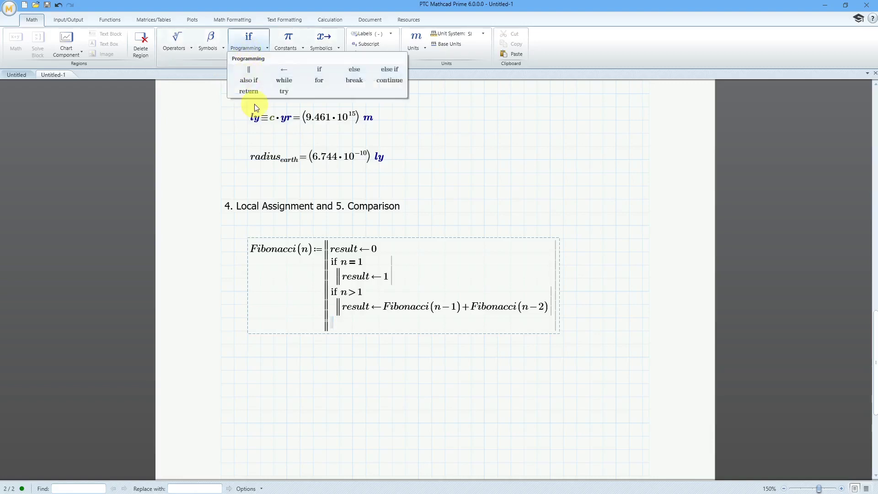
{"action": "left_click", "coordinate": [256, 91]}
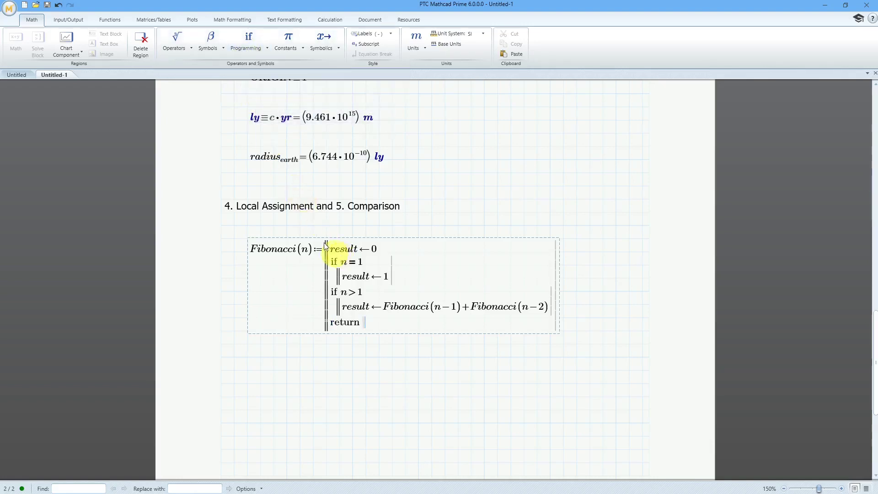
{"action": "type", "text": "result"}
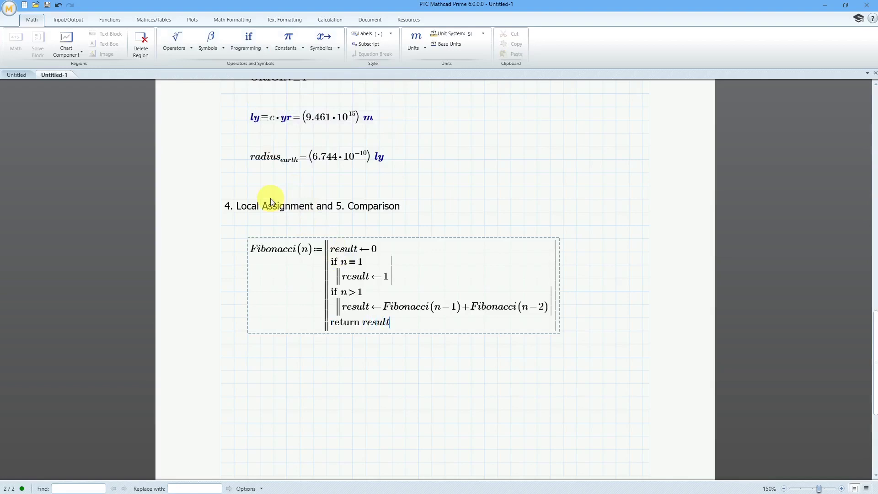
{"action": "left_click", "coordinate": [250, 384]}
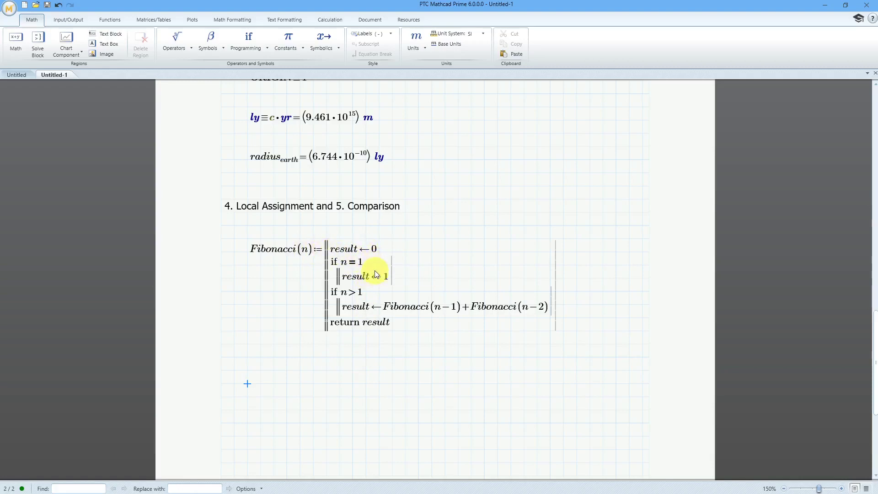
Evaluate Fibonacci(2), Fibonacci(5) and Fibonacci(12) below the program, giving 1, 5 and 144.
{"action": "type", "text": "Fibona"}
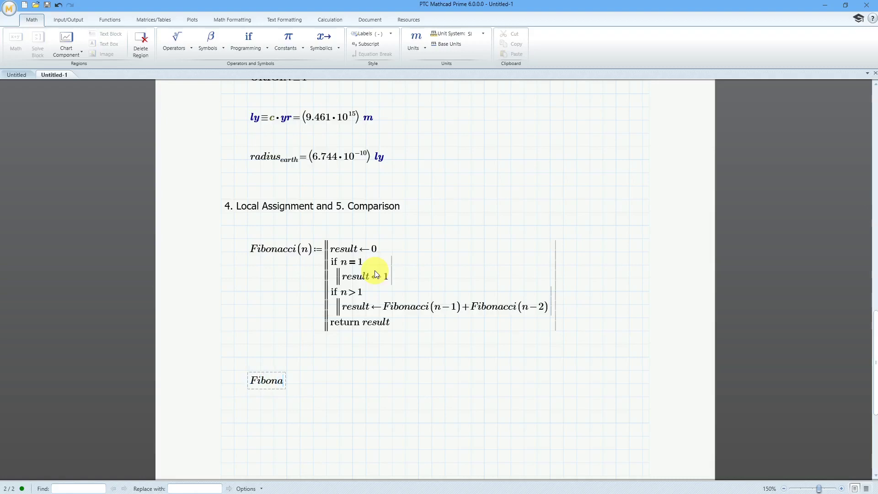
{"action": "type", "text": "cci(2)=1"}
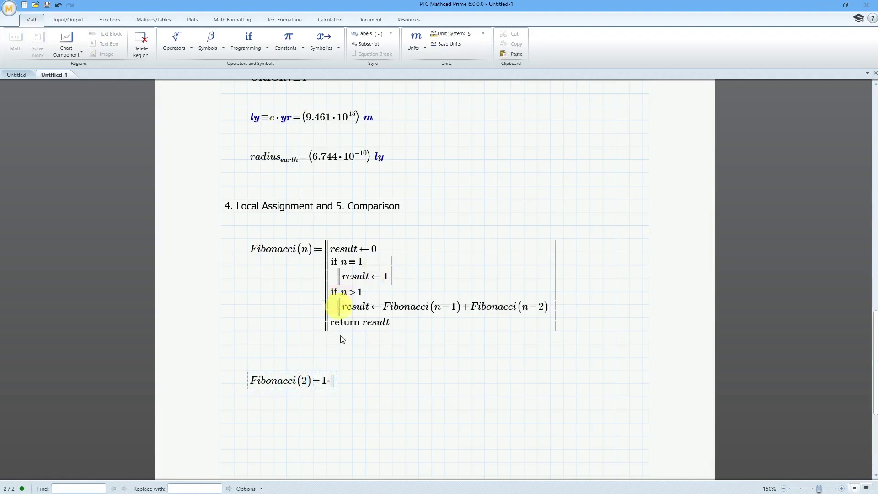
{"action": "left_click", "coordinate": [251, 408]}
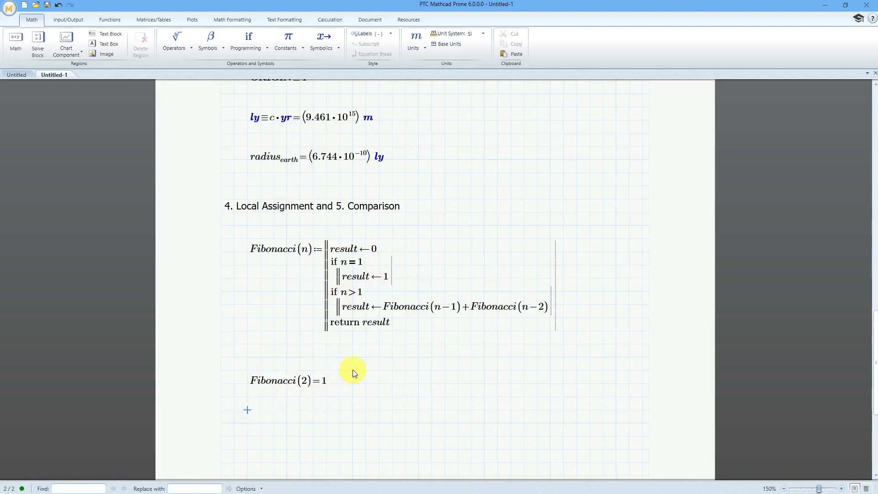
{"action": "type", "text": "Fibona"}
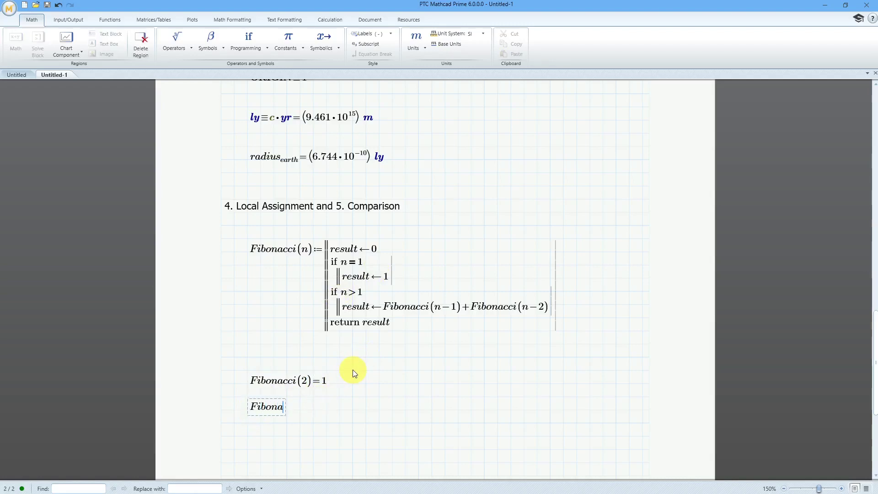
{"action": "type", "text": "cci(5)=5"}
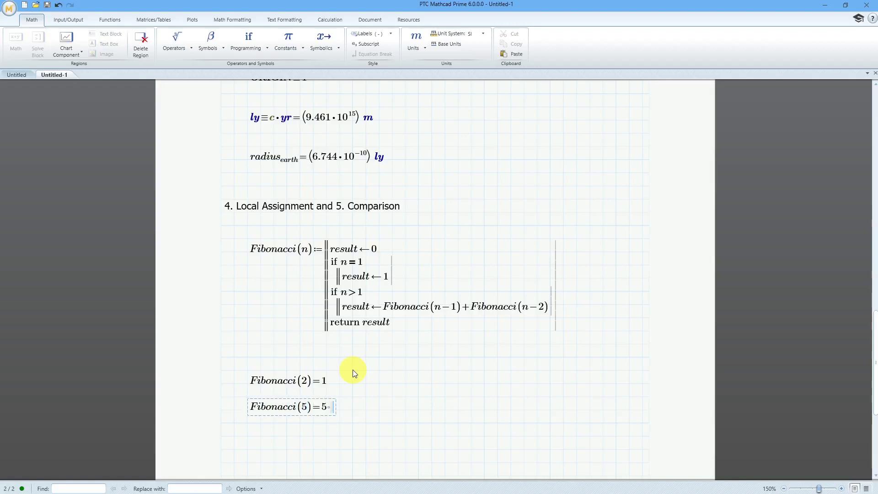
{"action": "left_click", "coordinate": [247, 436]}
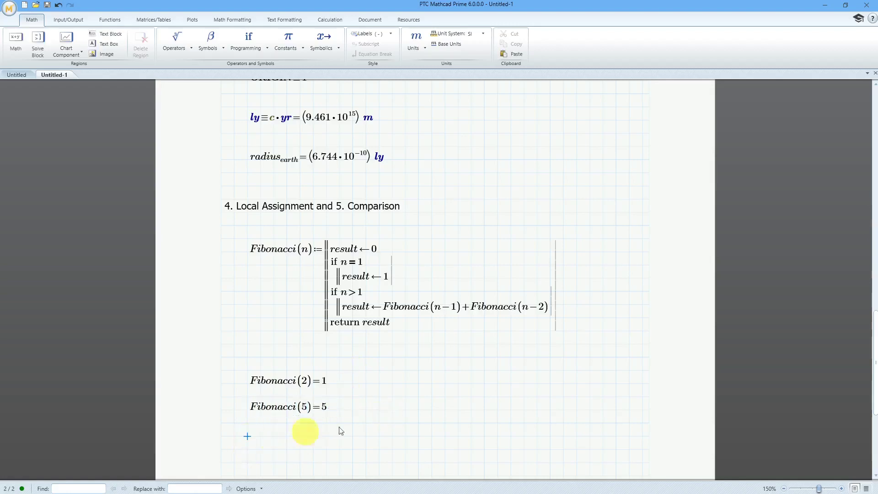
{"action": "type", "text": "Fibona"}
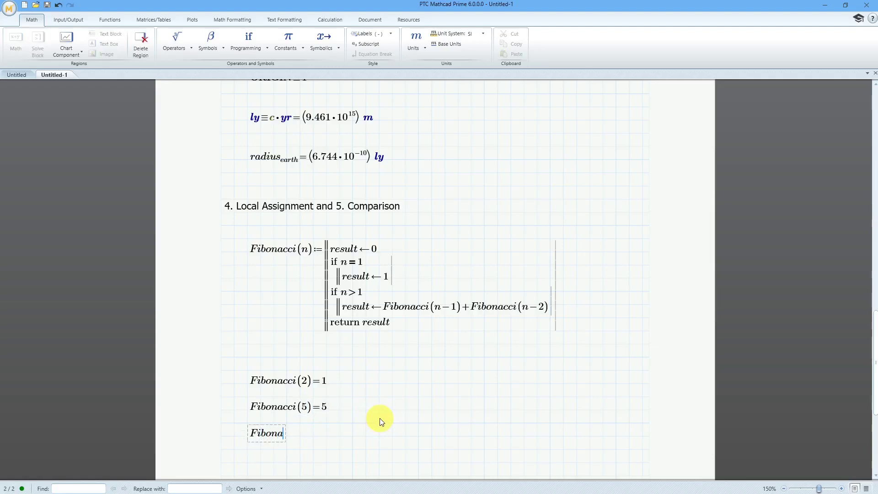
{"action": "type", "text": "cci(12)=144"}
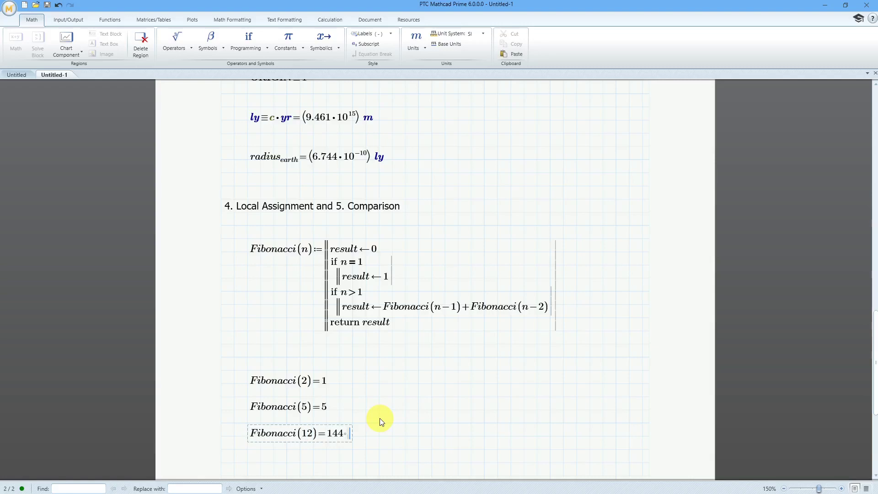
{"action": "scroll", "coordinate": [356, 364], "scroll_direction": "down", "scroll_amount": 1}
{"action": "scroll", "coordinate": [355, 359], "scroll_direction": "down", "scroll_amount": 3}
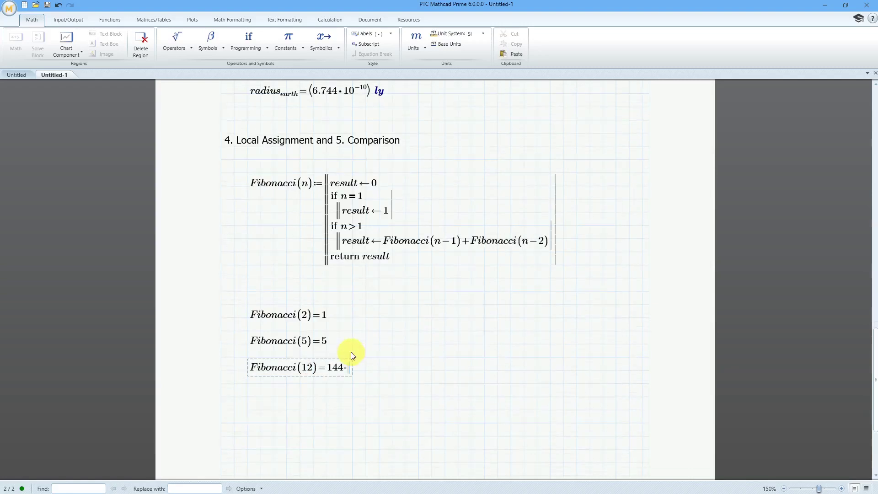
Evaluate Fibonacci(30) as Decimal 832040, then bring up the Firefox Fibonacci list.
{"action": "left_click", "coordinate": [249, 383]}
{"action": "type", "text": "Fib"}
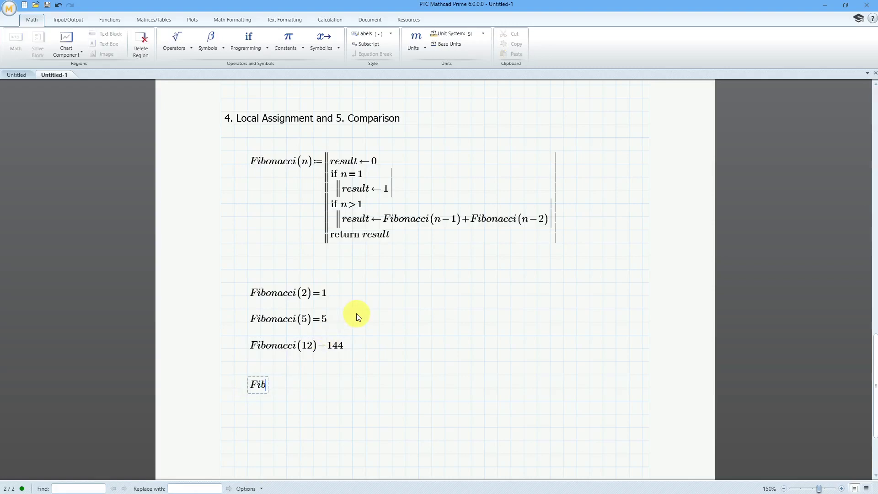
{"action": "type", "text": "onacci(30)=8.32·10^5"}
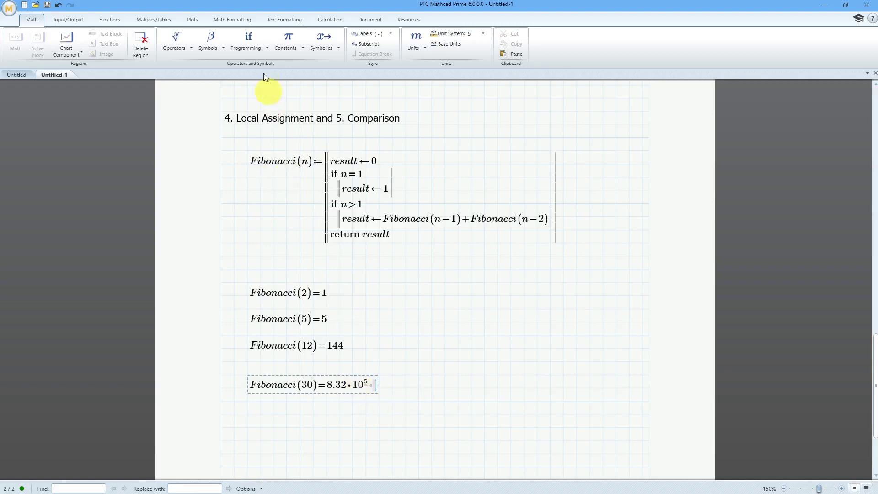
{"action": "left_click", "coordinate": [239, 21]}
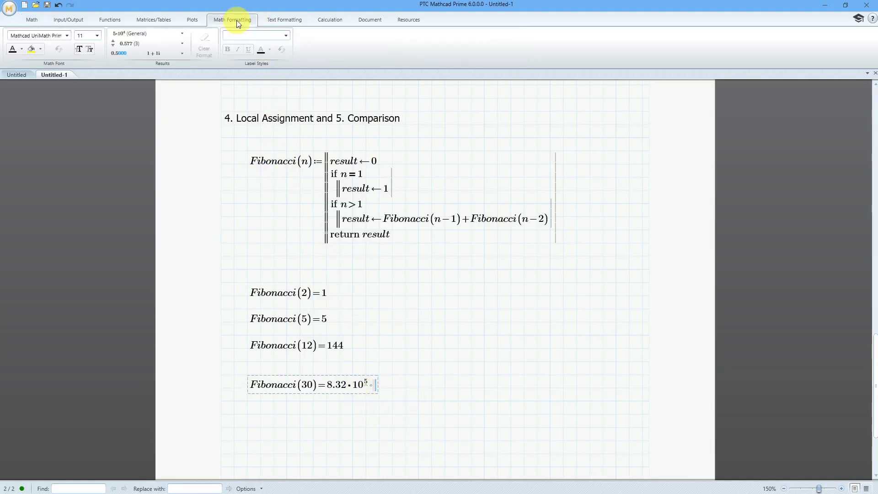
{"action": "left_click", "coordinate": [166, 34]}
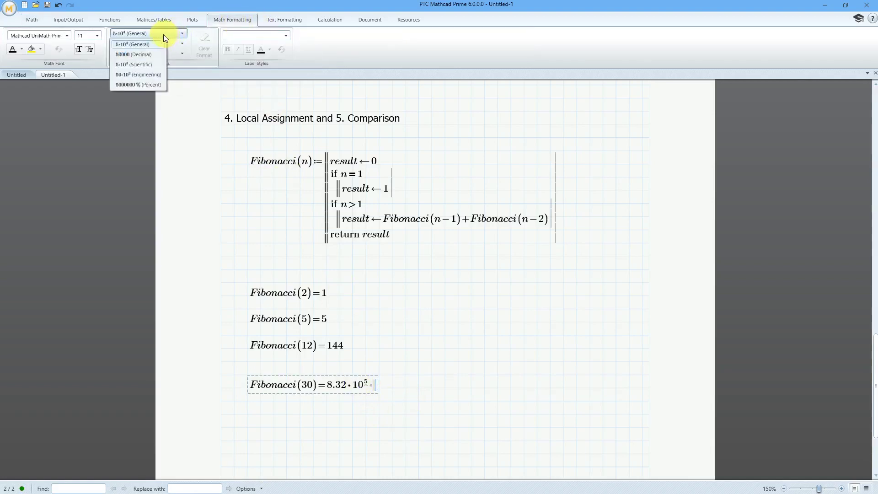
{"action": "left_click", "coordinate": [152, 54]}
{"action": "left_click", "coordinate": [418, 335]}
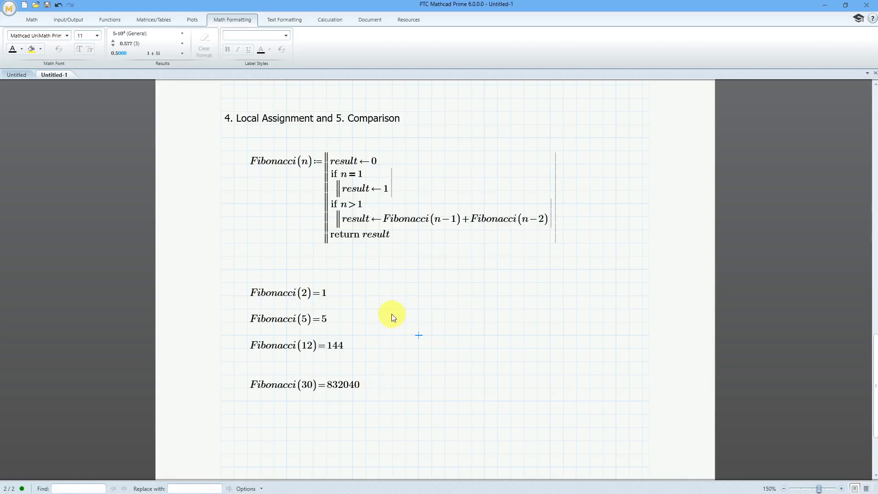
{"action": "key", "text": "alt+Tab"}
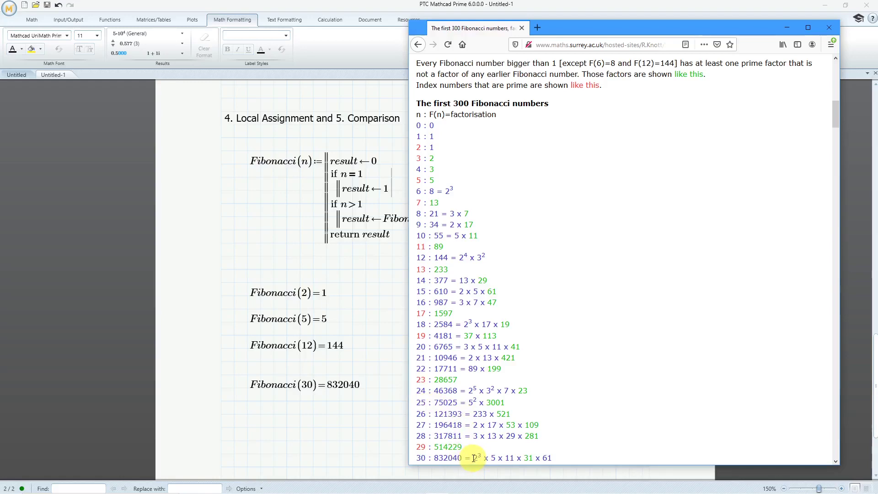
Minimize Firefox's Fibonacci list to return to the Mathcad worksheet.
{"action": "left_click", "coordinate": [786, 27]}
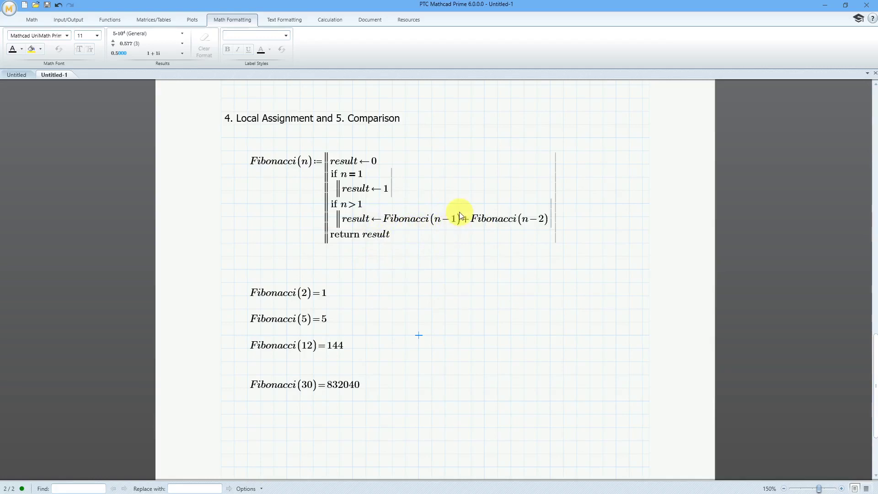
Add a '6. Symbolic Evaluation' text heading below Fibonacci(30) = 832040.
{"action": "scroll", "coordinate": [459, 213], "scroll_direction": "down", "scroll_amount": 5}
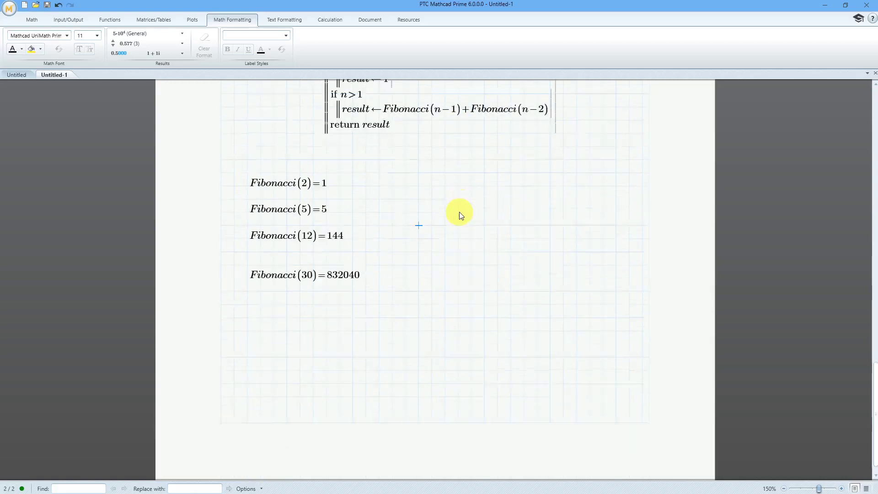
{"action": "left_click", "coordinate": [226, 309]}
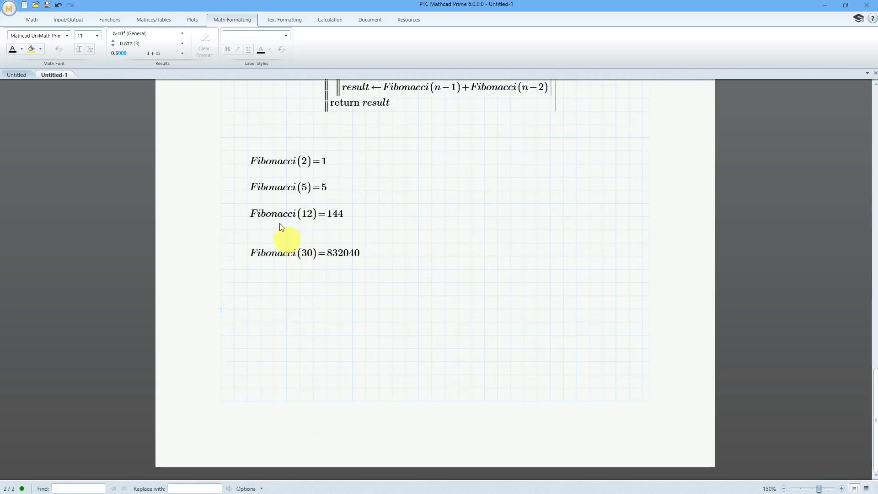
{"action": "left_click", "coordinate": [30, 20]}
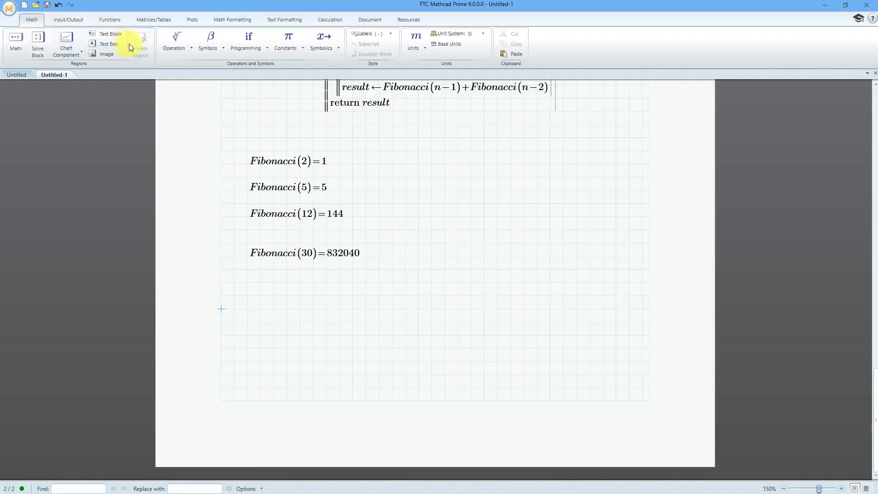
{"action": "left_click", "coordinate": [117, 35]}
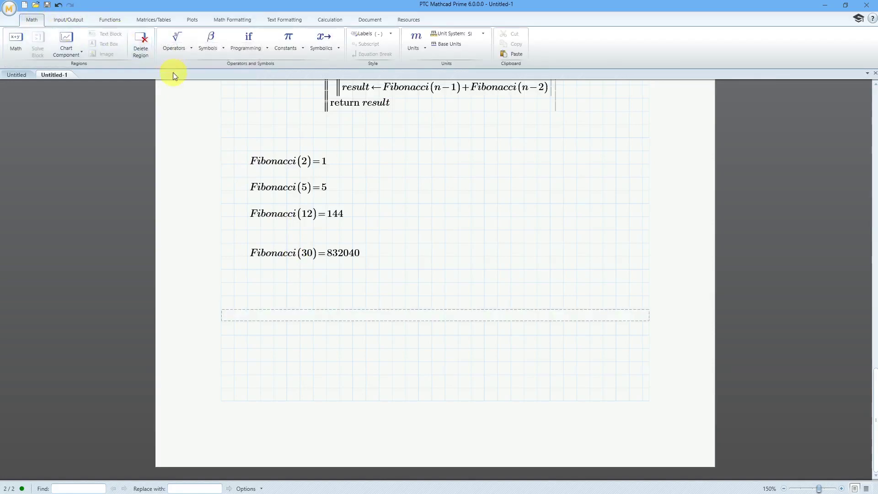
{"action": "type", "text": "6. Symbolic Evaluation"}
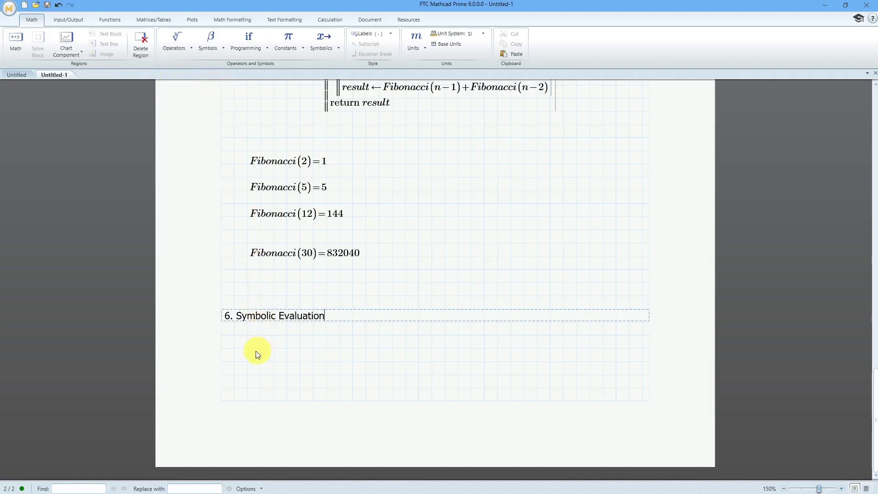
{"action": "left_click", "coordinate": [249, 360]}
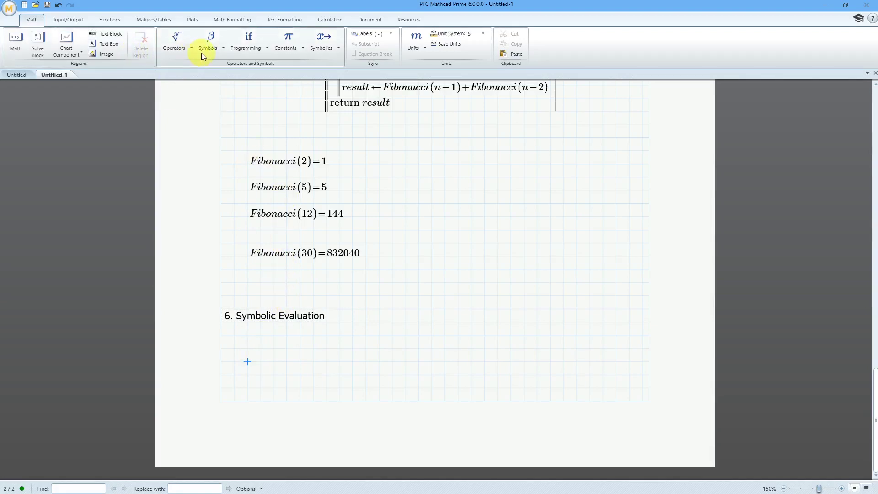
Symbolically evaluate the derivative d/dx tan(x), getting tan(x)² + 1.
{"action": "left_click", "coordinate": [182, 49]}
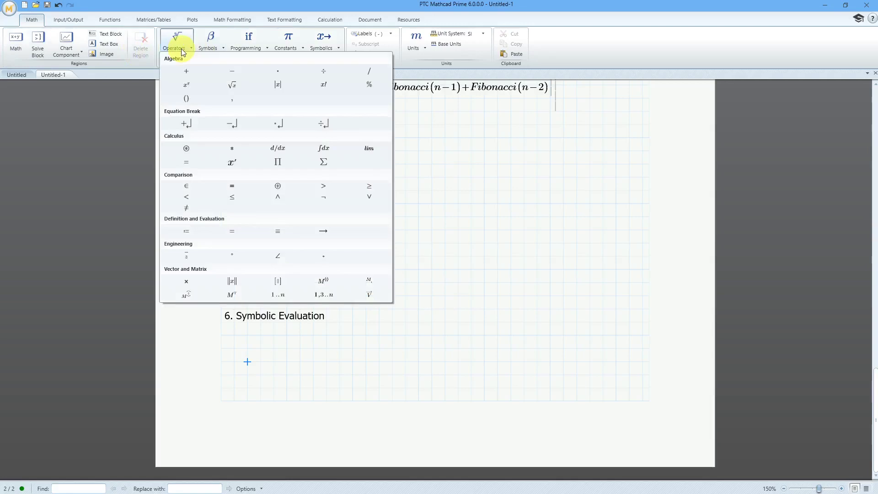
{"action": "left_click", "coordinate": [278, 149]}
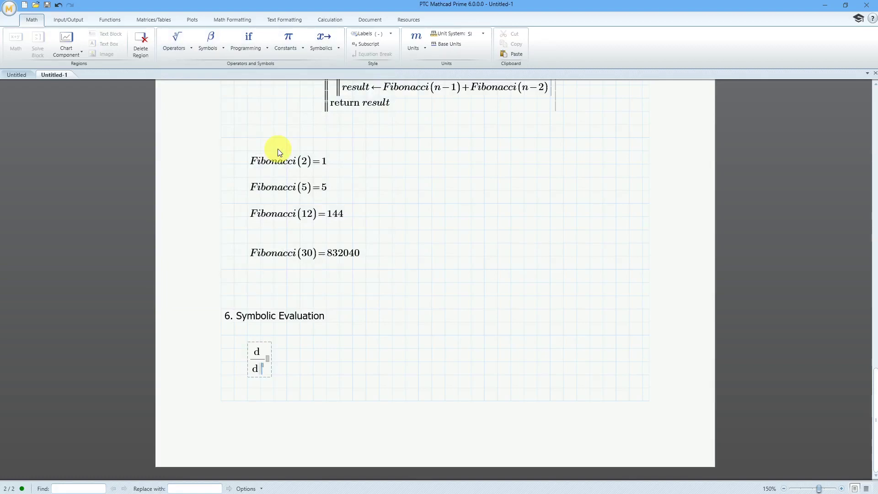
{"action": "type", "text": "x"}
{"action": "key", "text": "space"}
{"action": "type", "text": "tan(x)"}
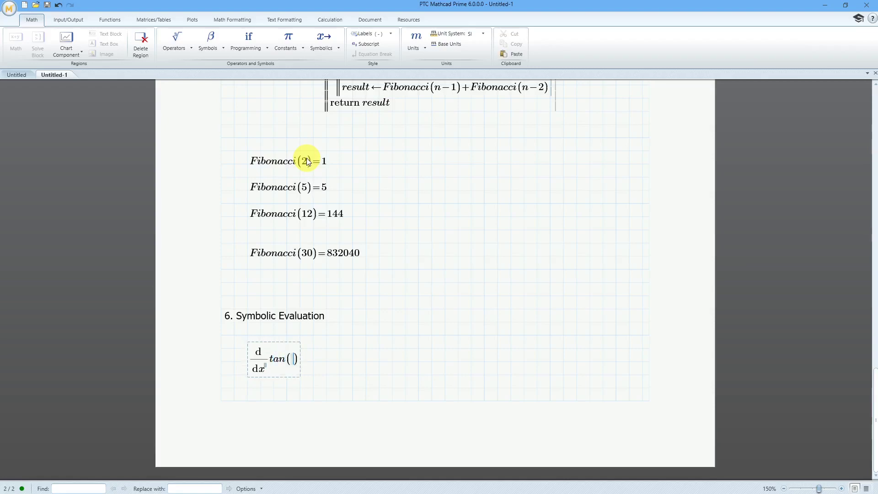
{"action": "type", "text": "="}
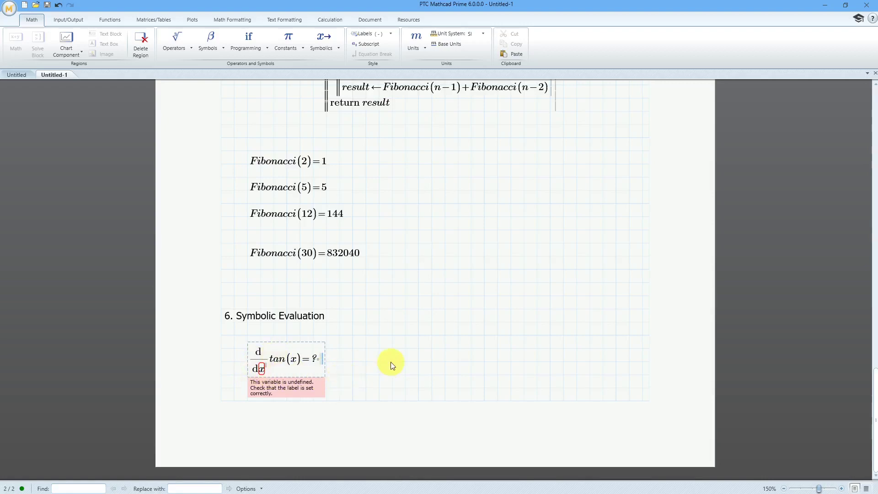
{"action": "key", "text": "BackSpace"}
{"action": "key", "text": "BackSpace"}
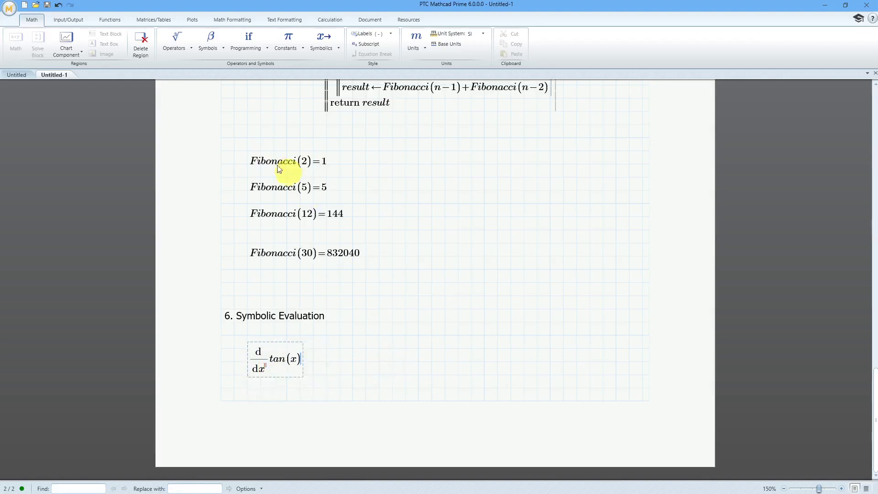
{"action": "left_click", "coordinate": [174, 45]}
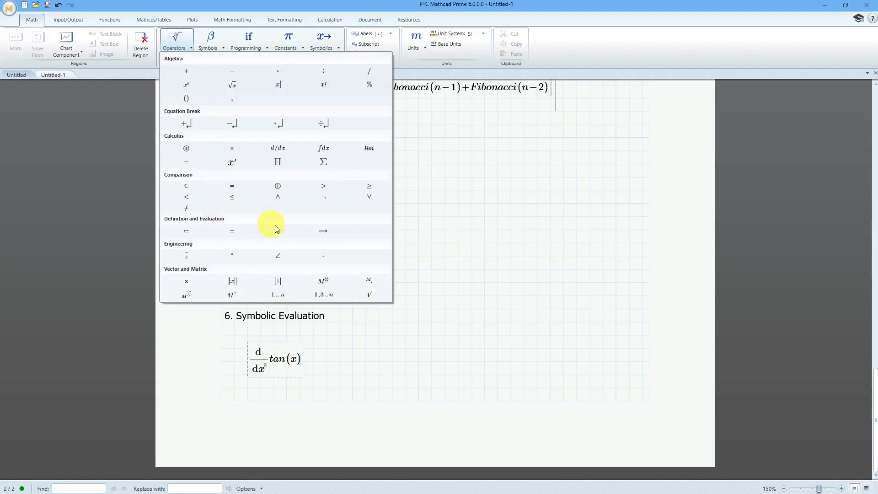
{"action": "left_click", "coordinate": [325, 231]}
{"action": "left_click", "coordinate": [471, 296]}
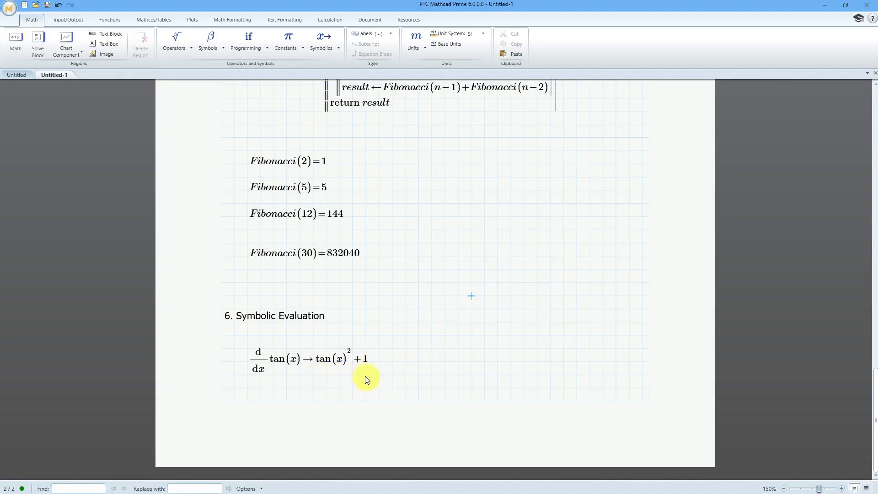
{"action": "left_click", "coordinate": [407, 363]}
Symbolically integrate ln(x) with respect to x, giving x·(ln(x) − 1).
{"action": "left_click", "coordinate": [178, 49]}
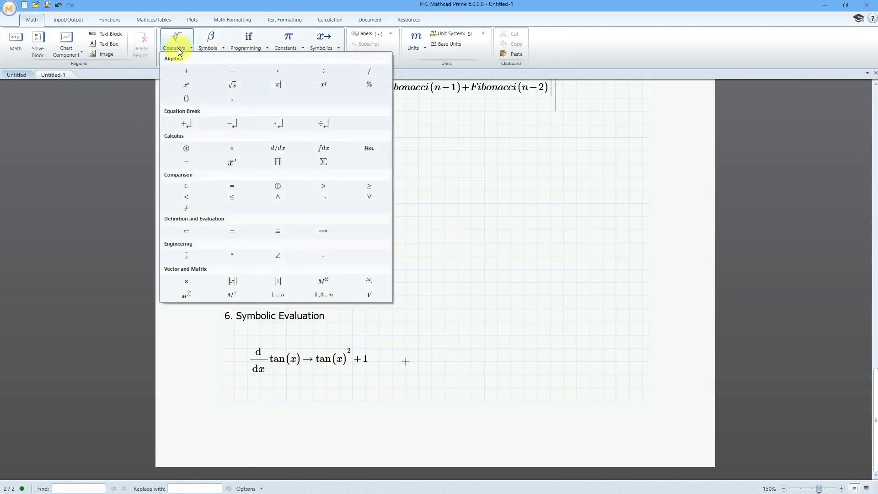
{"action": "left_click", "coordinate": [323, 149]}
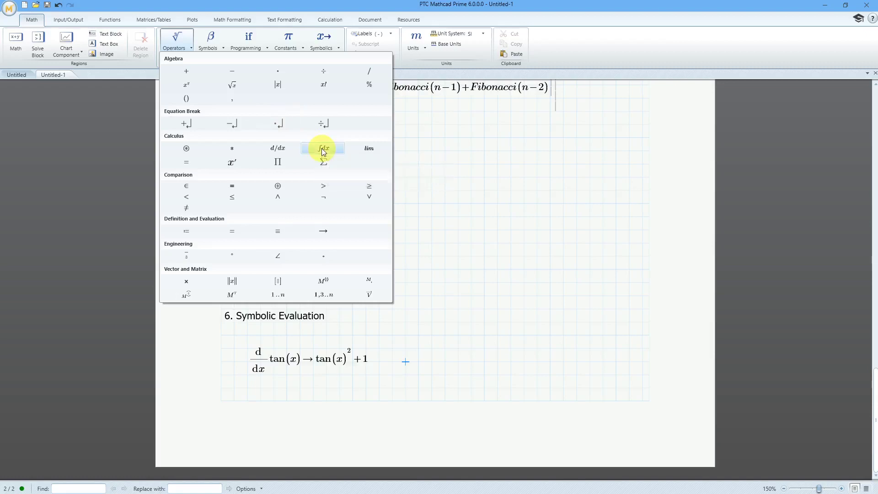
{"action": "left_click", "coordinate": [322, 148]}
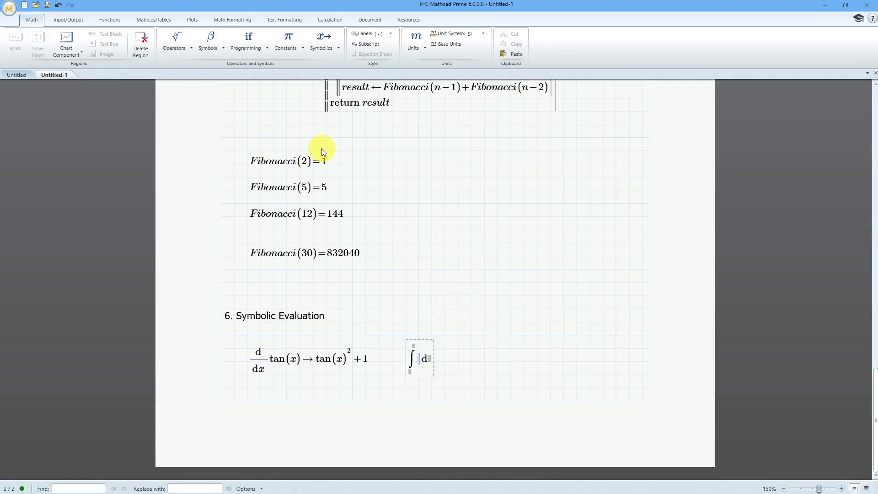
{"action": "type", "text": "ln(x"}
{"action": "key", "text": "Tab"}
{"action": "type", "text": "x"}
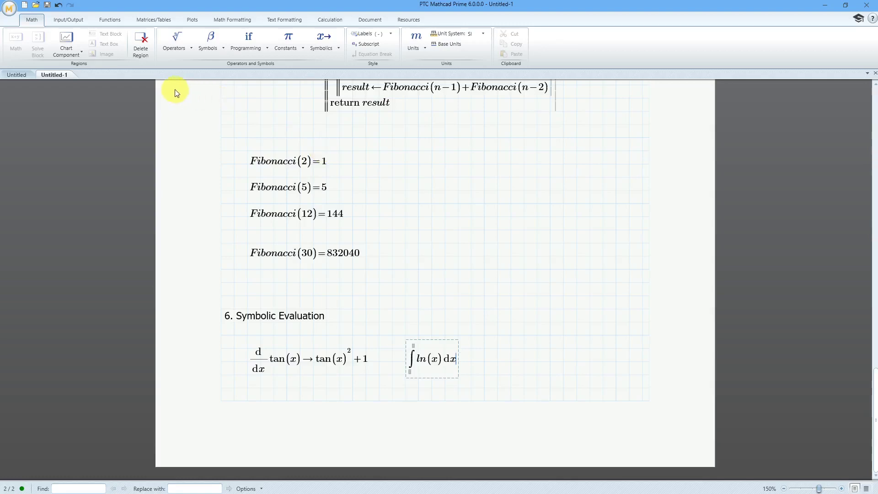
{"action": "left_click", "coordinate": [176, 49]}
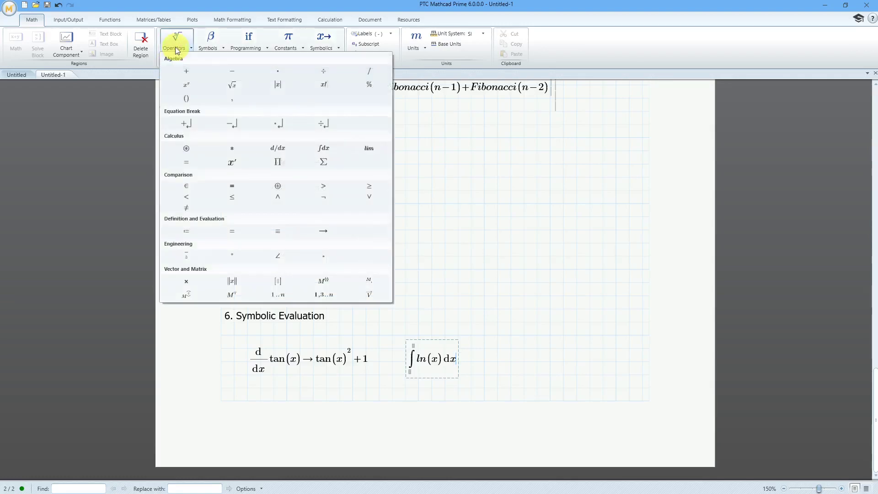
{"action": "left_click", "coordinate": [324, 232]}
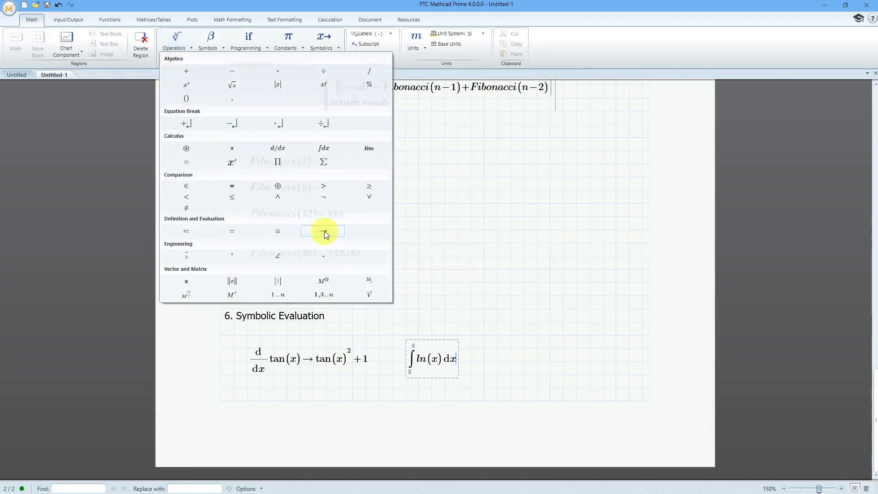
{"action": "left_click", "coordinate": [485, 270]}
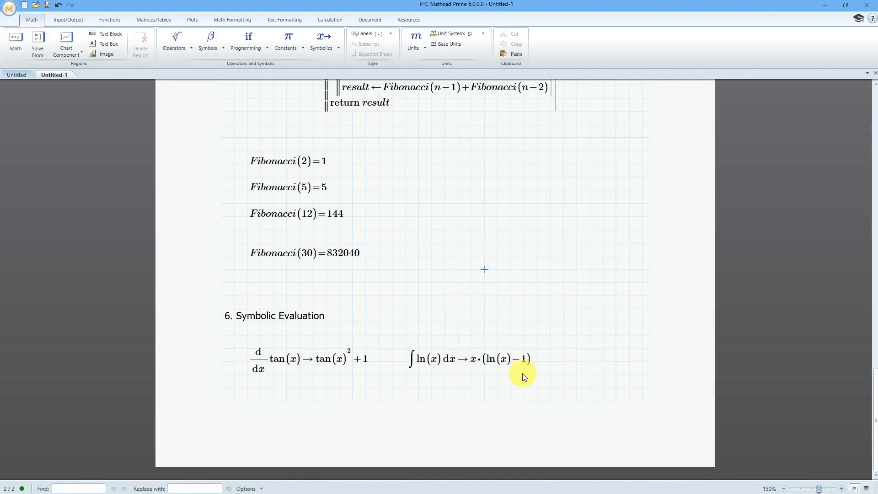
Scroll to the top of the worksheet and select the 2·π evaluation.
{"action": "scroll", "coordinate": [524, 375], "scroll_direction": "up", "scroll_amount": 8}
{"action": "scroll", "coordinate": [523, 373], "scroll_direction": "up", "scroll_amount": 12}
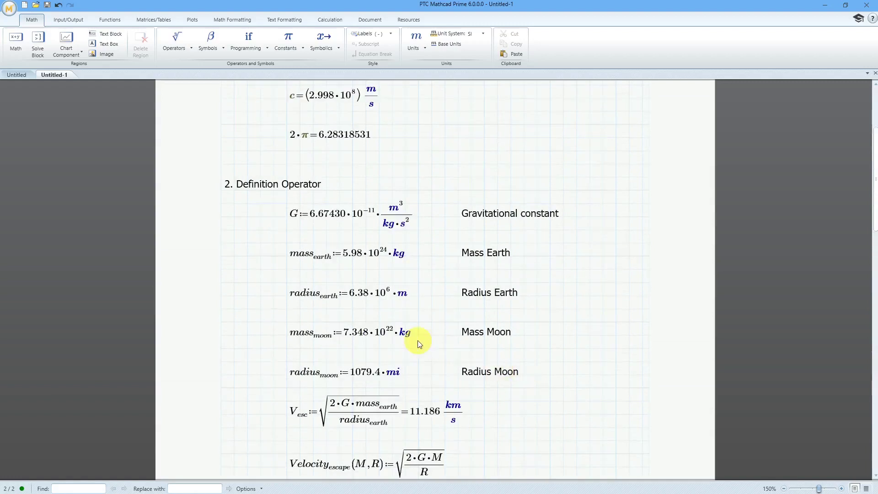
{"action": "scroll", "coordinate": [418, 341], "scroll_direction": "up", "scroll_amount": 3}
{"action": "left_click_drag", "start_coordinate": [270, 257], "coordinate": [395, 284]}
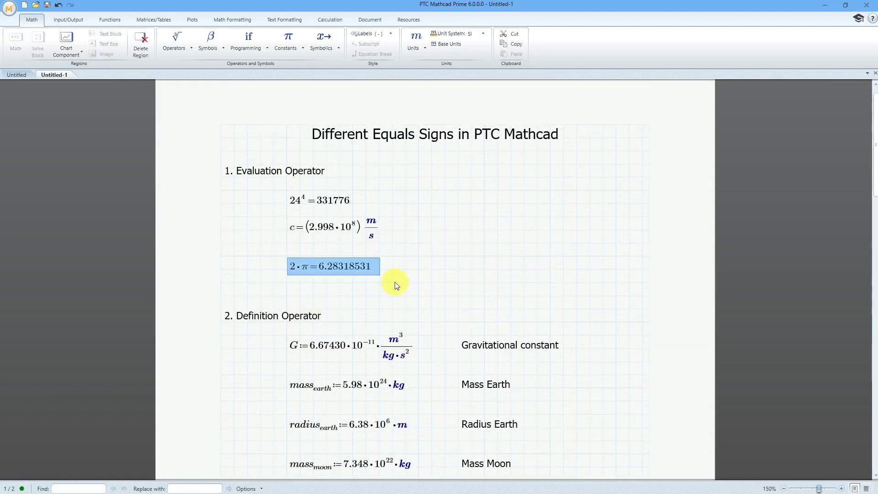
{"action": "key", "text": "Right"}
{"action": "key", "text": "Right"}
{"action": "key", "text": "Right"}
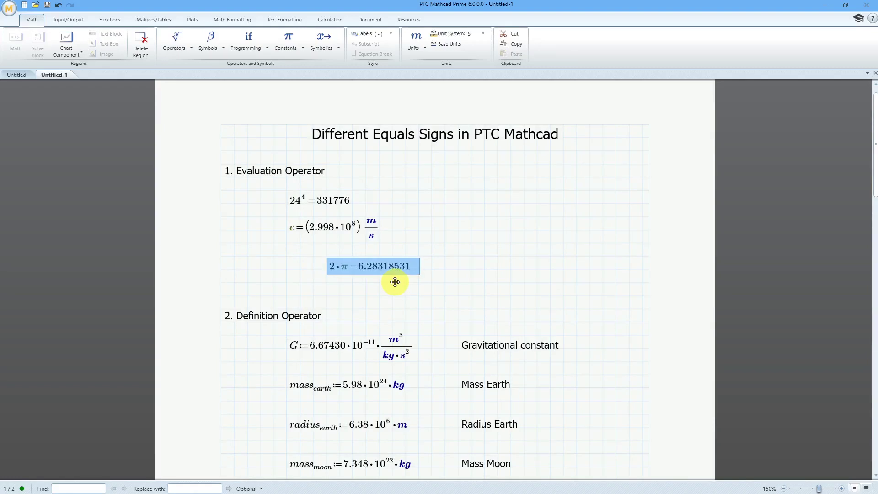
{"action": "key", "text": "Left"}
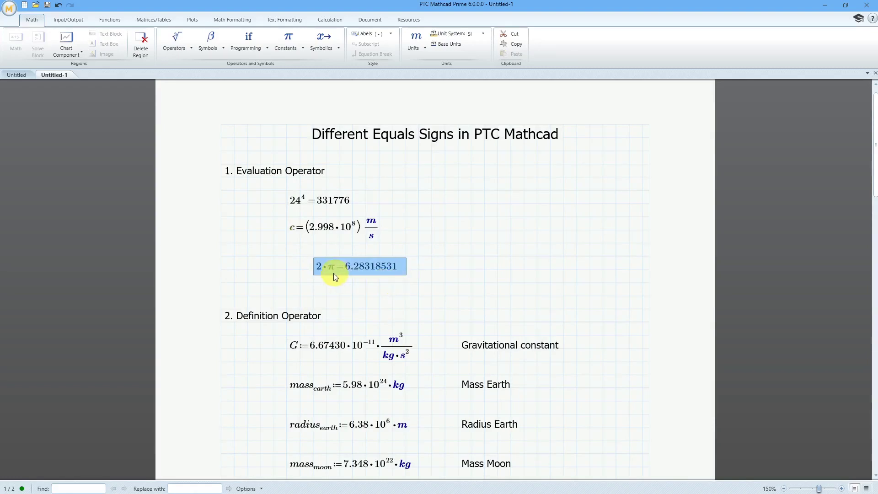
Change it to τ := 2·π = 6.28318531 and align it with the equations above.
{"action": "left_click", "coordinate": [317, 266]}
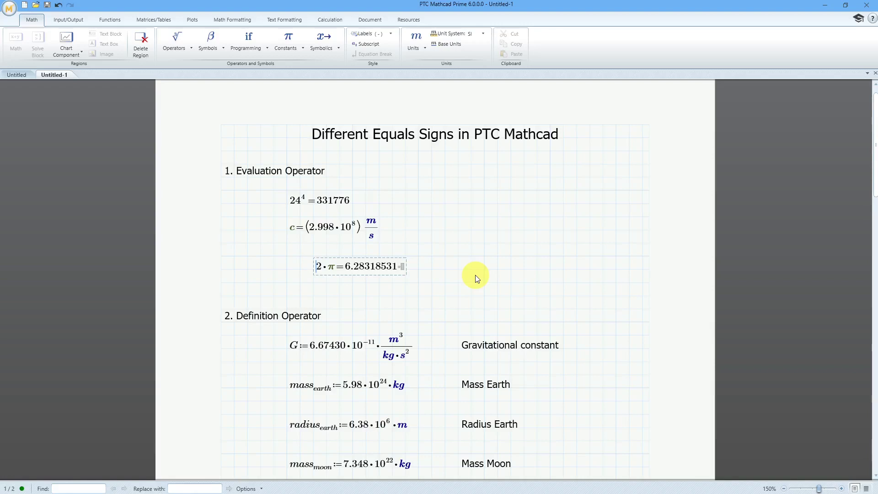
{"action": "type", "text": ":="}
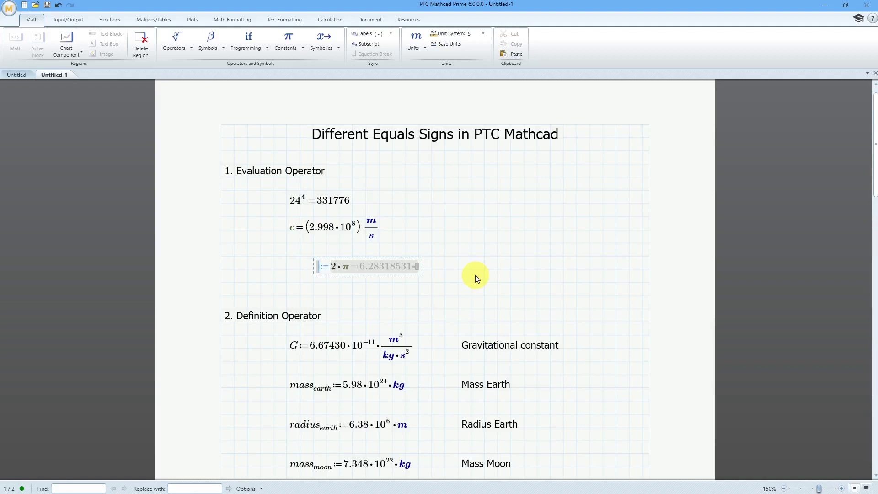
{"action": "type", "text": "t"}
{"action": "key", "text": "ctrl+g"}
{"action": "left_click", "coordinate": [473, 271]}
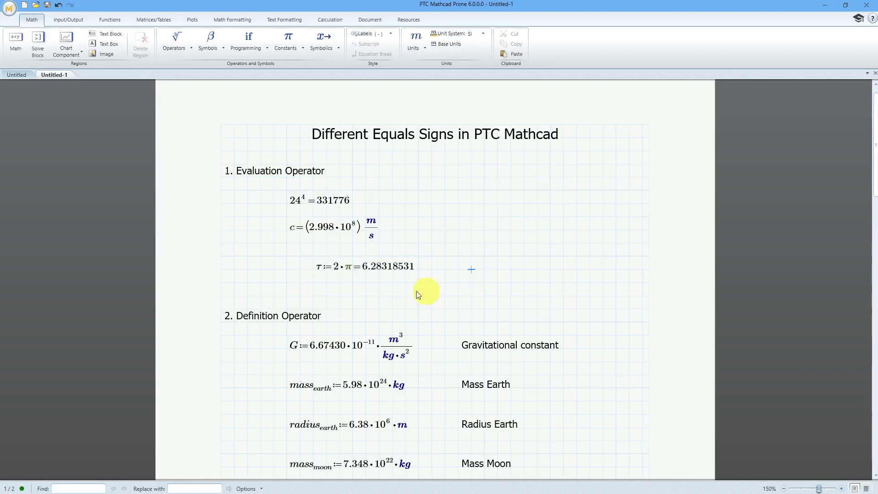
{"action": "left_click_drag", "start_coordinate": [289, 254], "coordinate": [460, 288]}
{"action": "key", "text": "Left"}
{"action": "key", "text": "Left"}
{"action": "key", "text": "Left"}
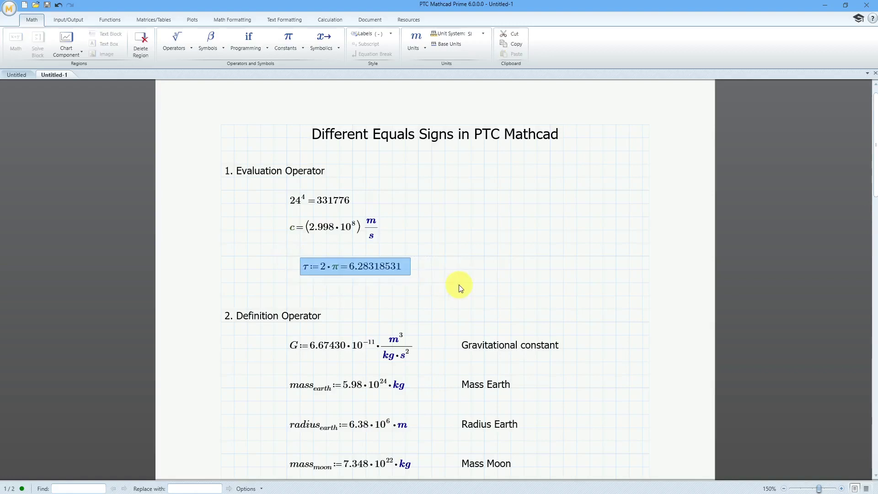
{"action": "left_click", "coordinate": [459, 284]}
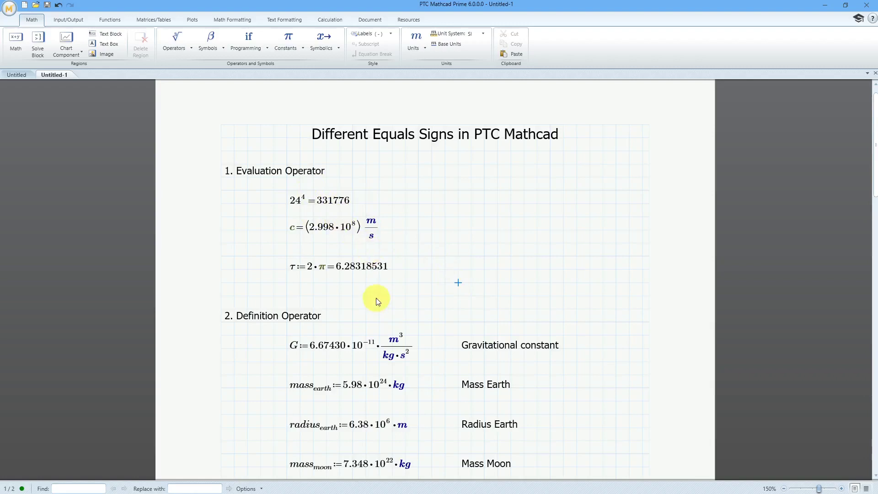
Scroll down through the worksheet to the Symbolic Evaluation section's derivative and integral.
{"action": "scroll", "coordinate": [376, 298], "scroll_direction": "down", "scroll_amount": 5}
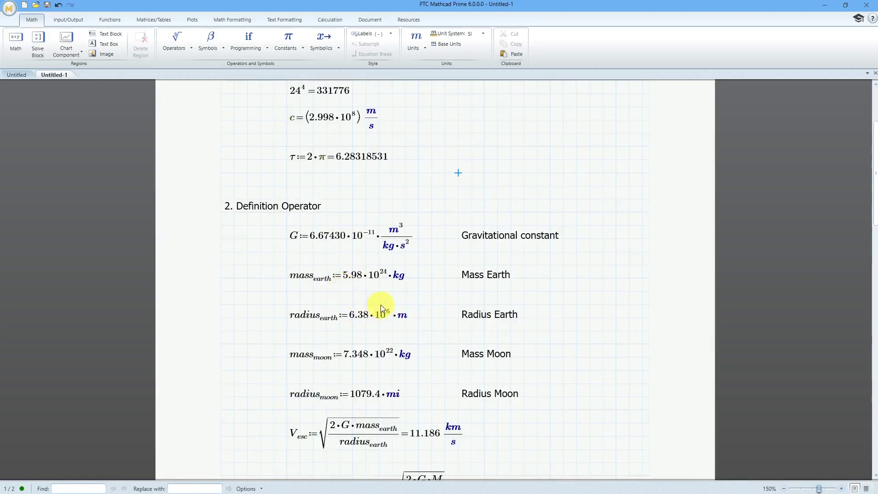
{"action": "scroll", "coordinate": [381, 305], "scroll_direction": "down", "scroll_amount": 2}
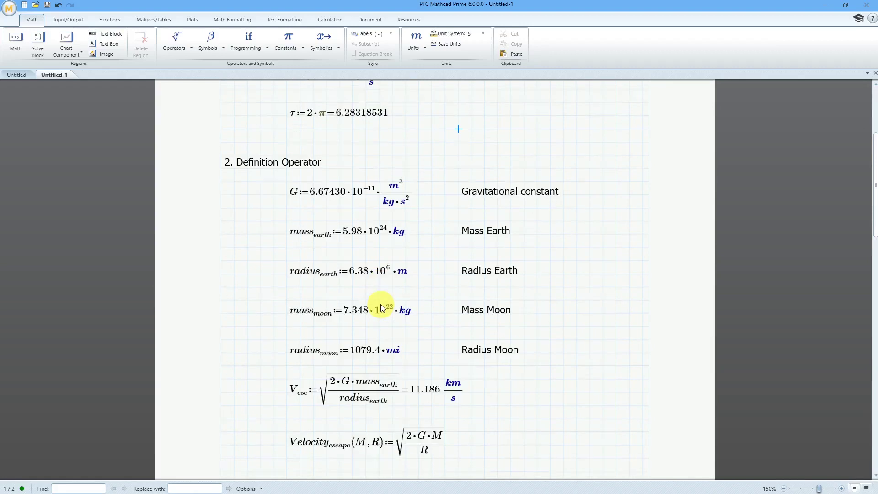
{"action": "scroll", "coordinate": [381, 305], "scroll_direction": "down", "scroll_amount": 15}
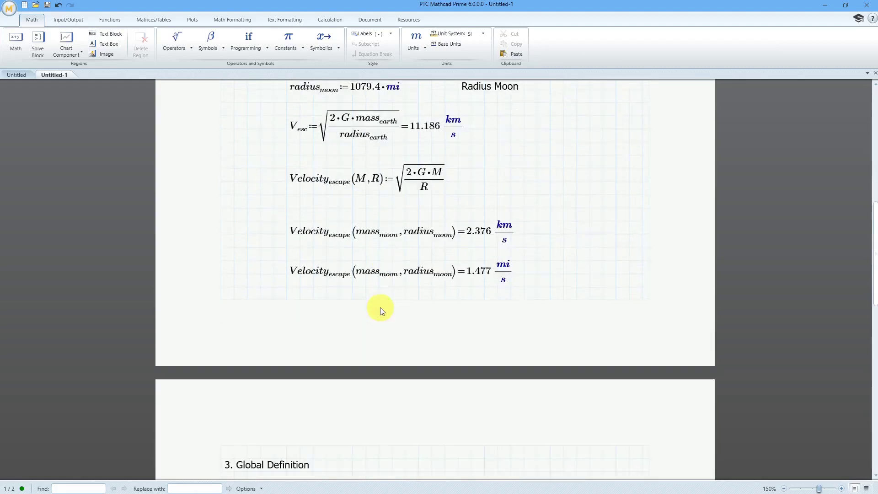
{"action": "scroll", "coordinate": [380, 309], "scroll_direction": "down", "scroll_amount": 9}
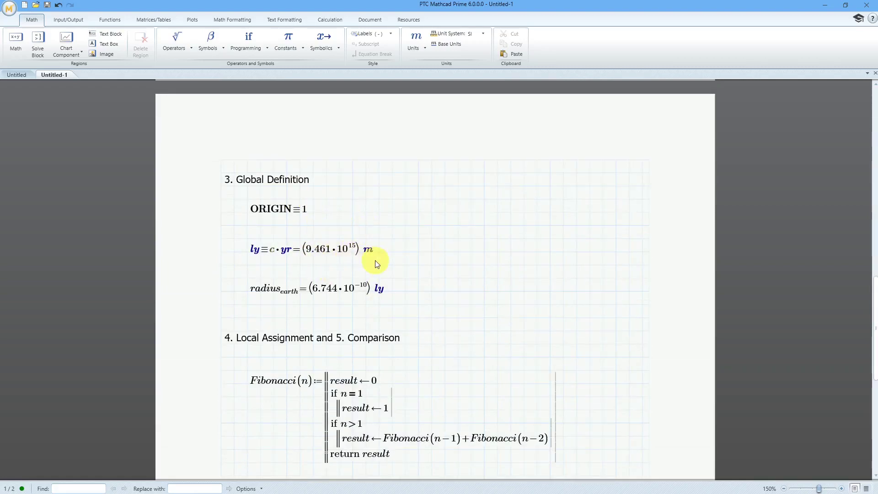
{"action": "scroll", "coordinate": [375, 263], "scroll_direction": "down", "scroll_amount": 6}
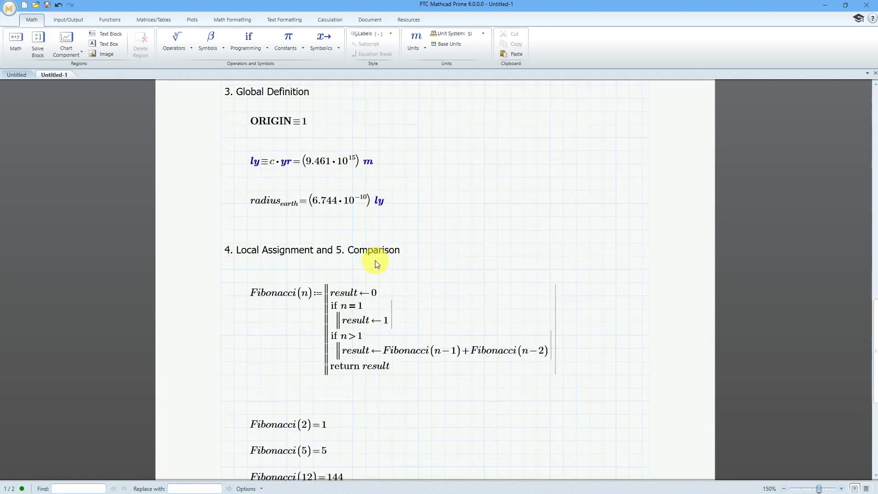
{"action": "scroll", "coordinate": [375, 260], "scroll_direction": "down", "scroll_amount": 2}
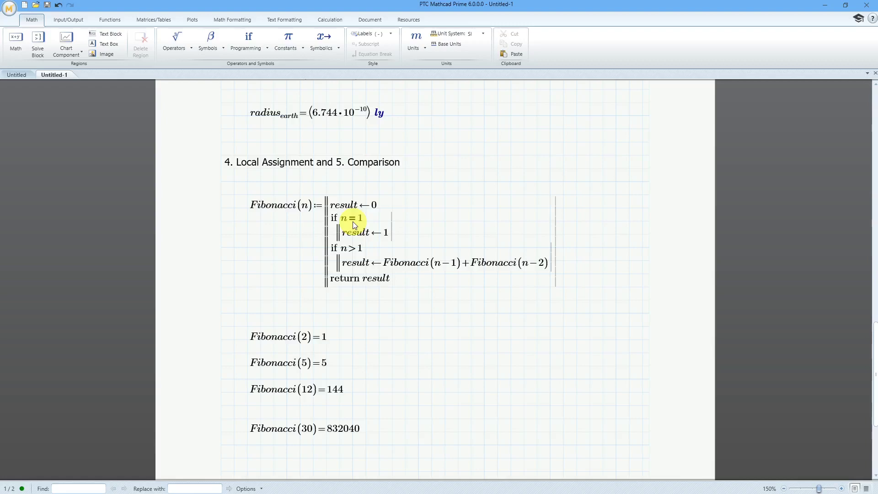
{"action": "scroll", "coordinate": [354, 224], "scroll_direction": "down", "scroll_amount": 4}
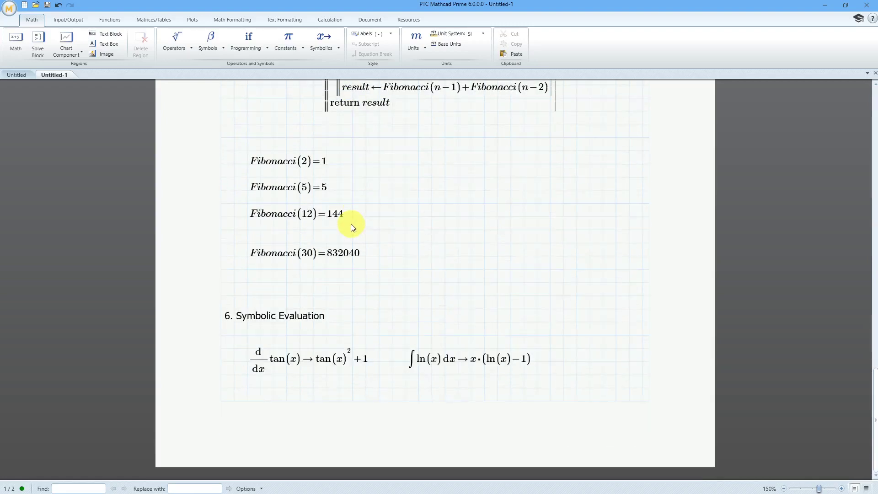